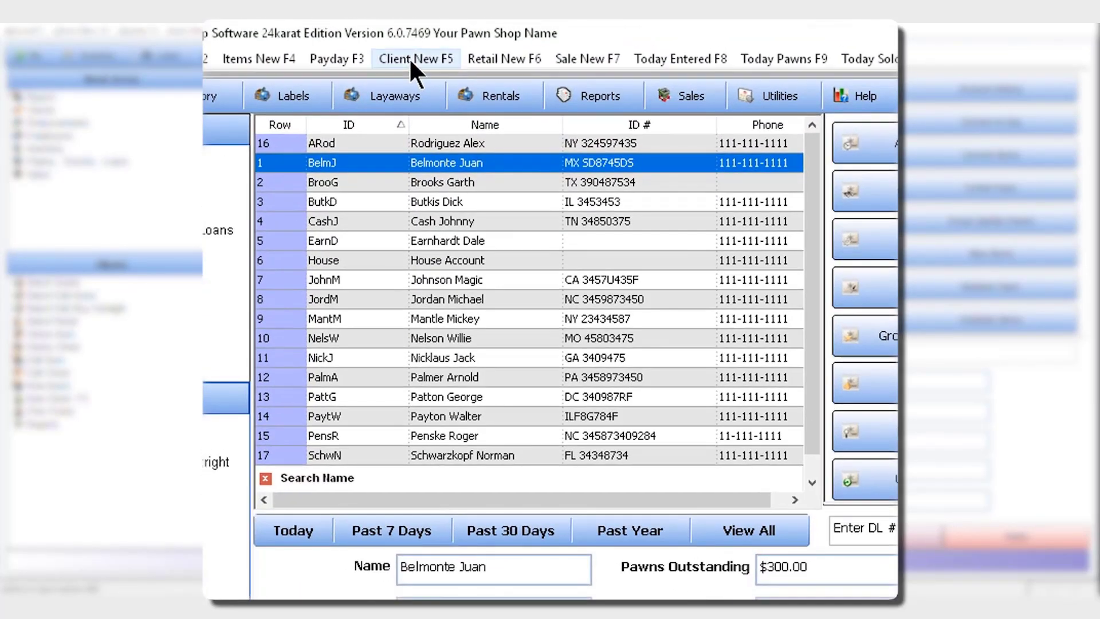
# Start a new client record with the placeholder name "Last First" and identifying marks "eagle tatoo left arm".
pyautogui.click(410, 57)
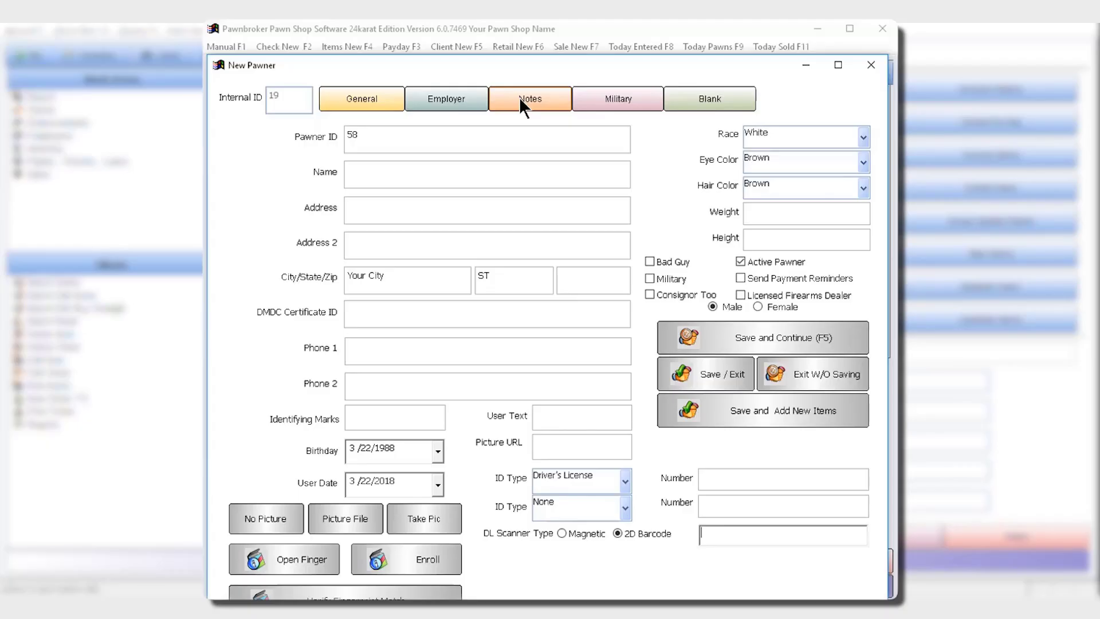
pyautogui.click(409, 179)
pyautogui.write('Last First')
pyautogui.write('eagle tatoo left arm')
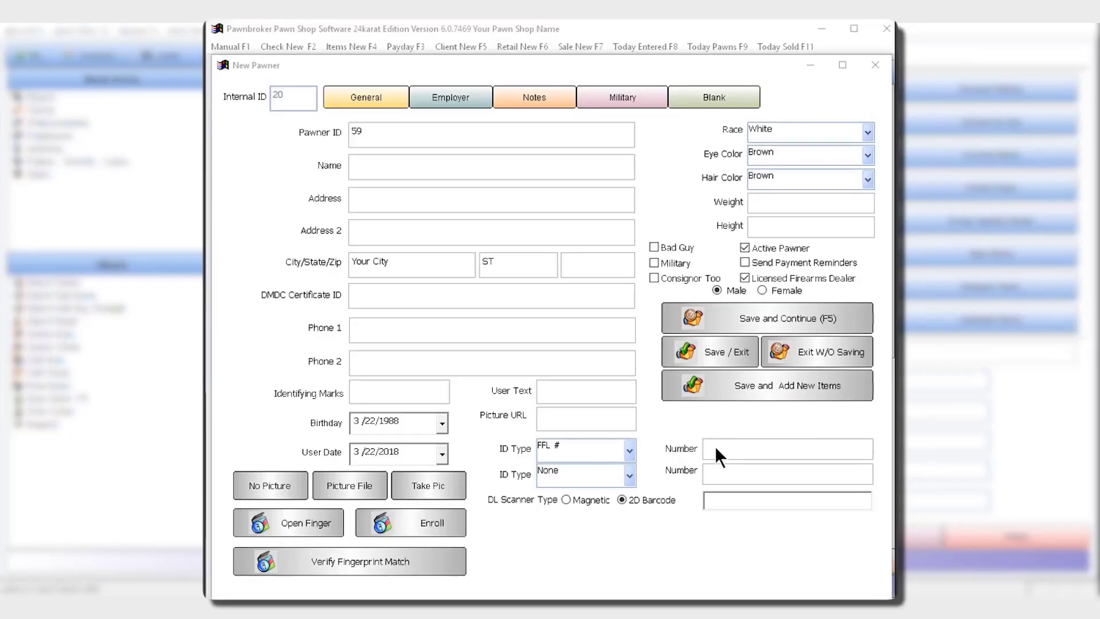
# Set the new client's first ID type to Driver's License and the second to Green Card.
pyautogui.click(629, 450)
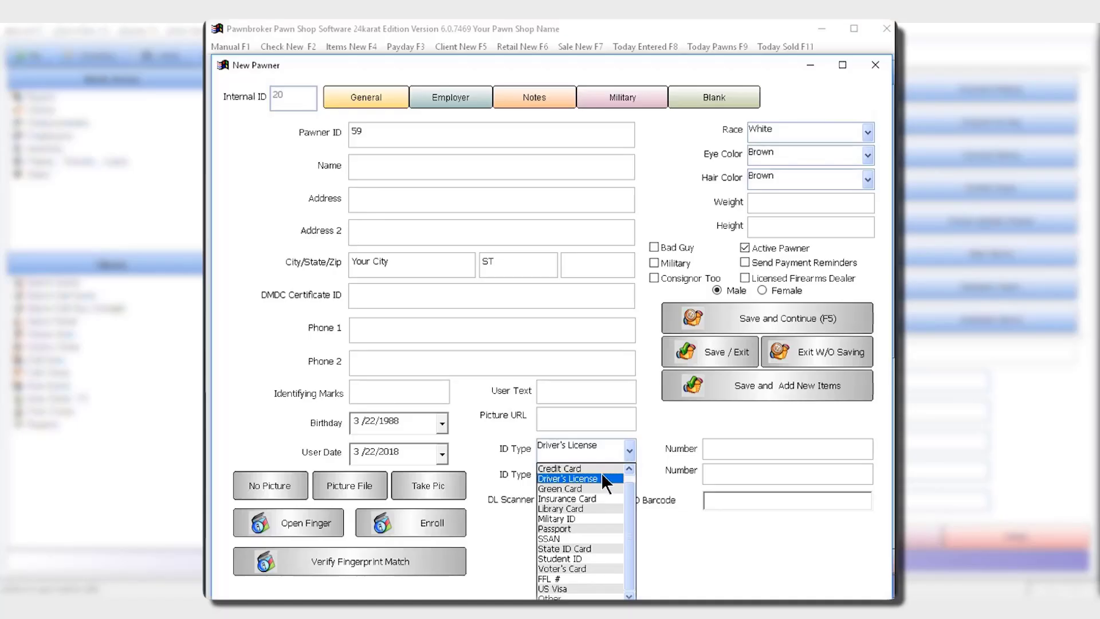
pyautogui.click(603, 479)
pyautogui.click(625, 475)
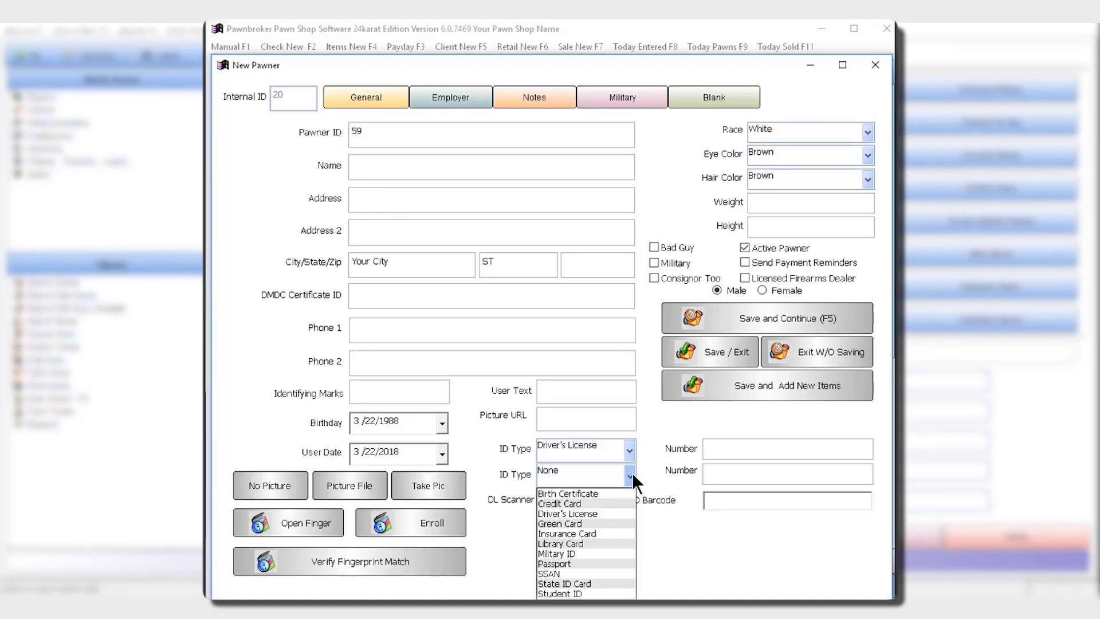
pyautogui.click(572, 524)
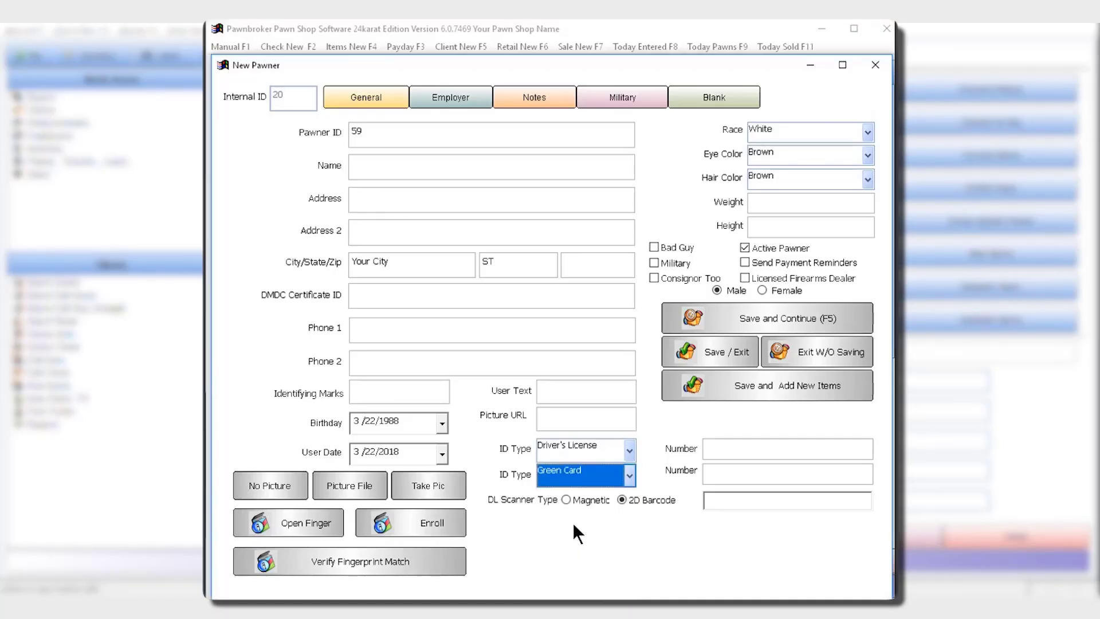
pyautogui.click(434, 486)
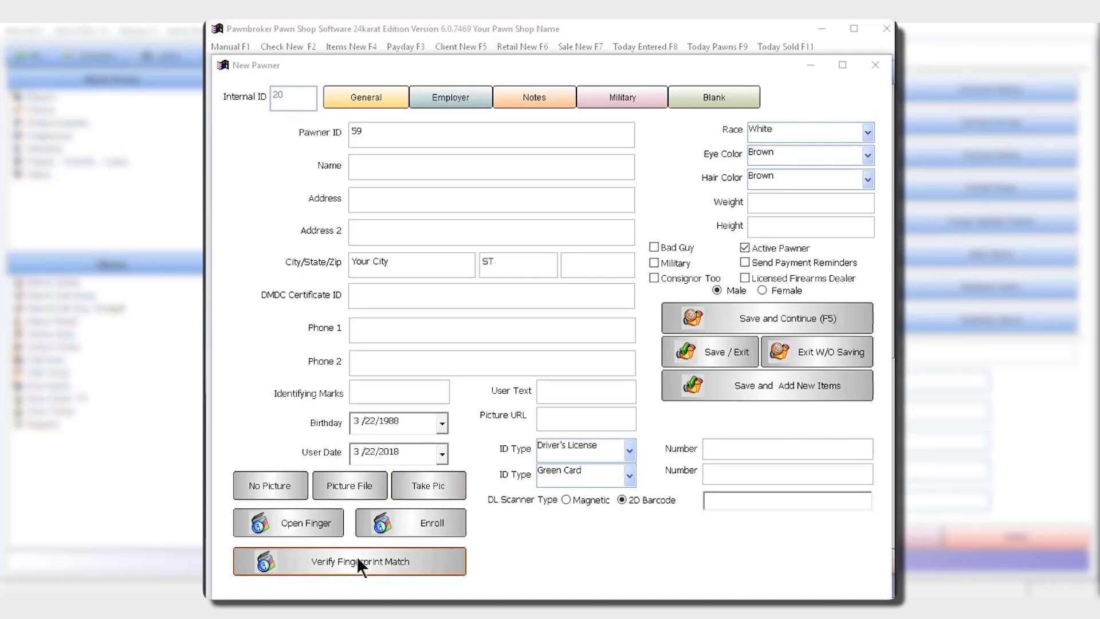
# Save the client and start a pawn item described as "Description of Item" with details "More information about the item. Notes etc".
pyautogui.click(725, 385)
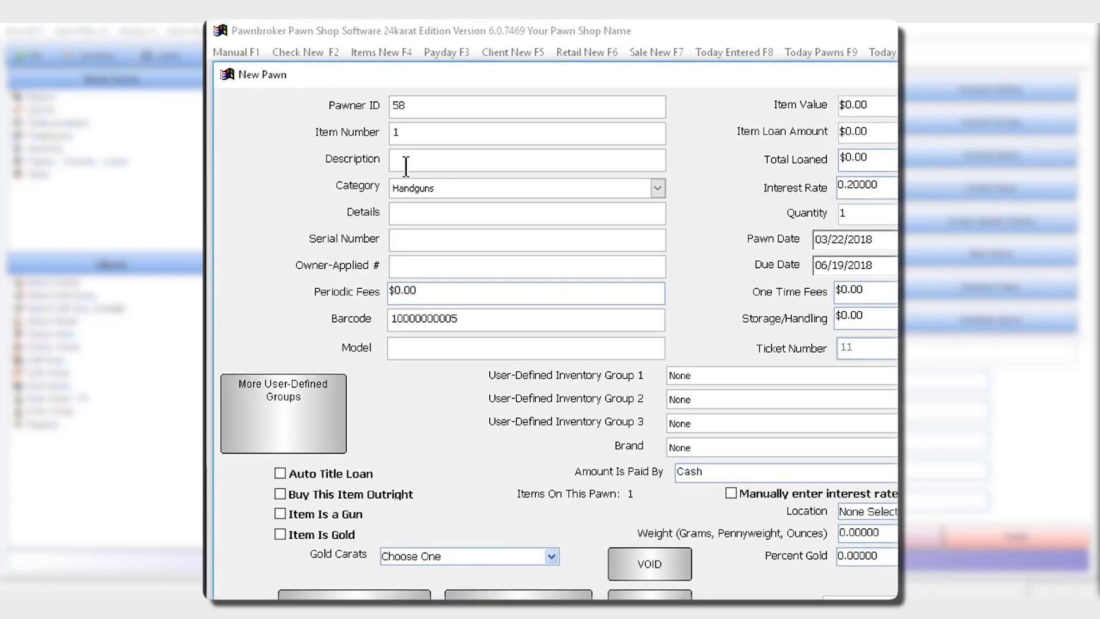
pyautogui.write('Description of Item')
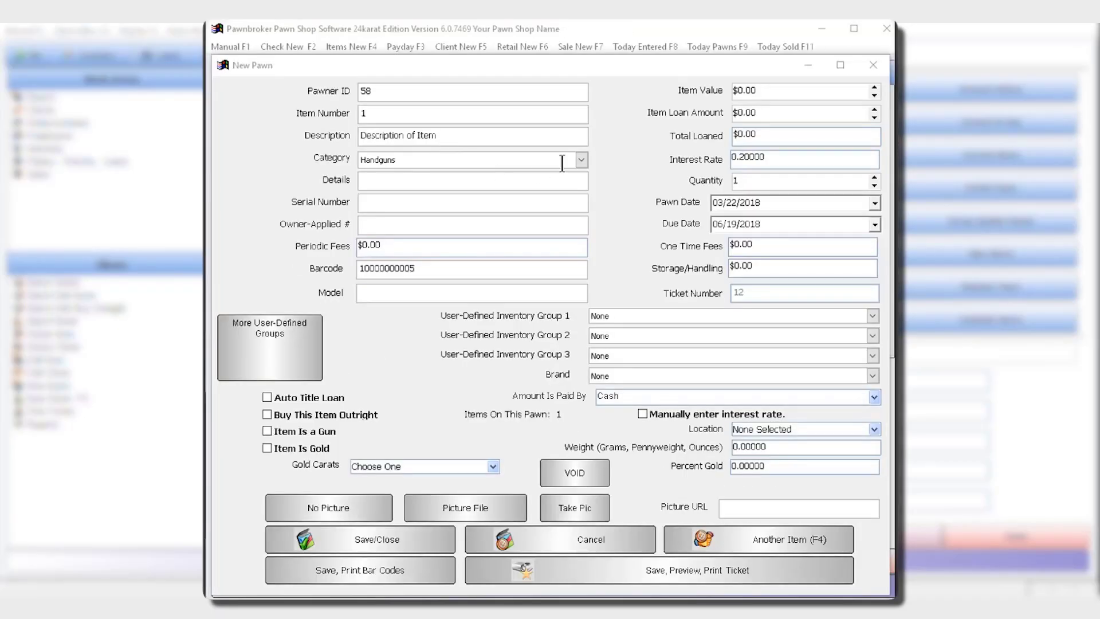
pyautogui.click(581, 160)
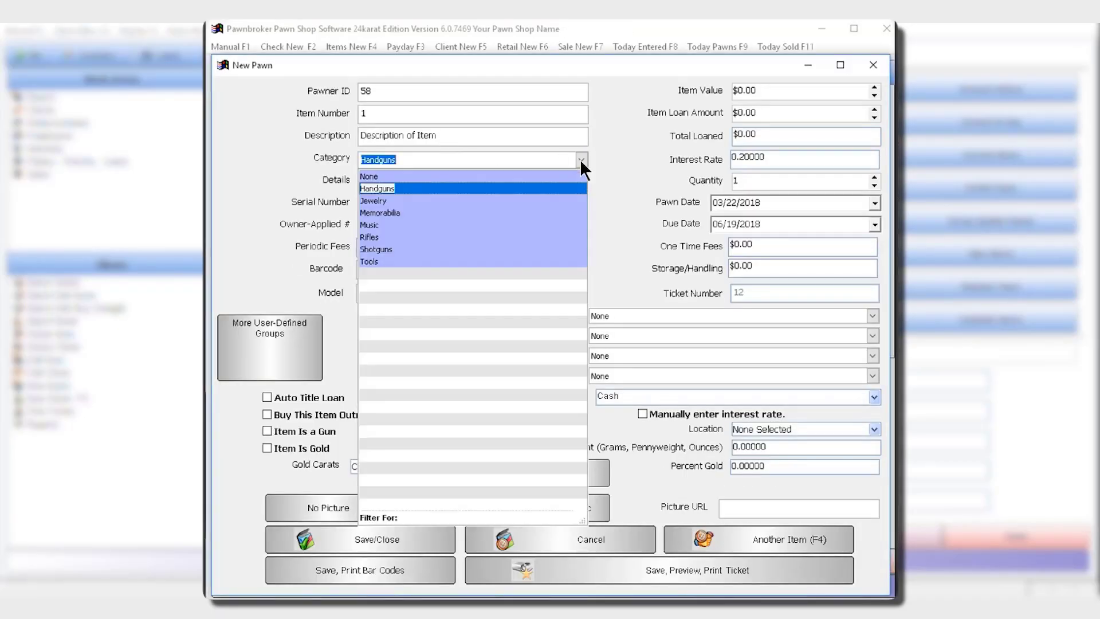
pyautogui.click(581, 161)
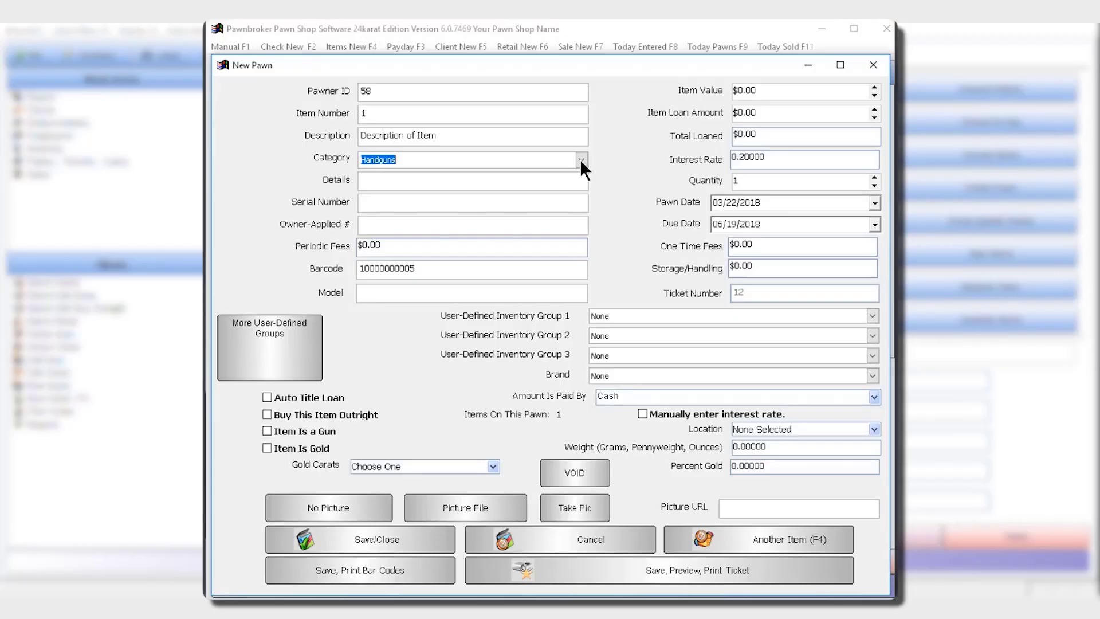
pyautogui.click(384, 181)
pyautogui.write('More Information about the item. Notes etc')
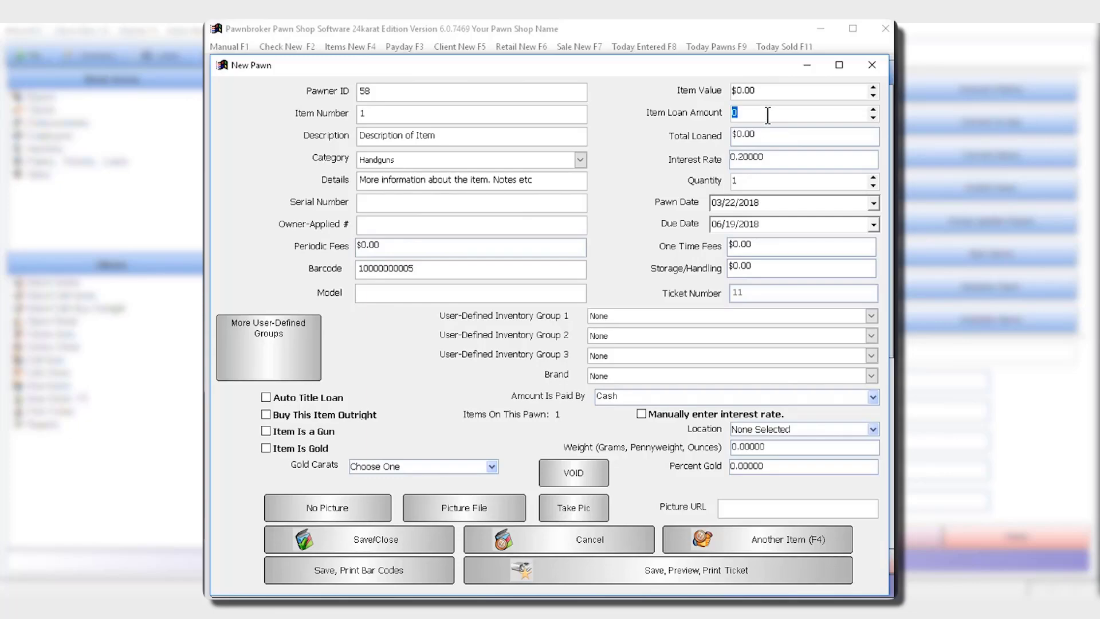
# Set the item loan amount to $100 and mark the item as bought outright.
pyautogui.write('100')
pyautogui.click(265, 413)
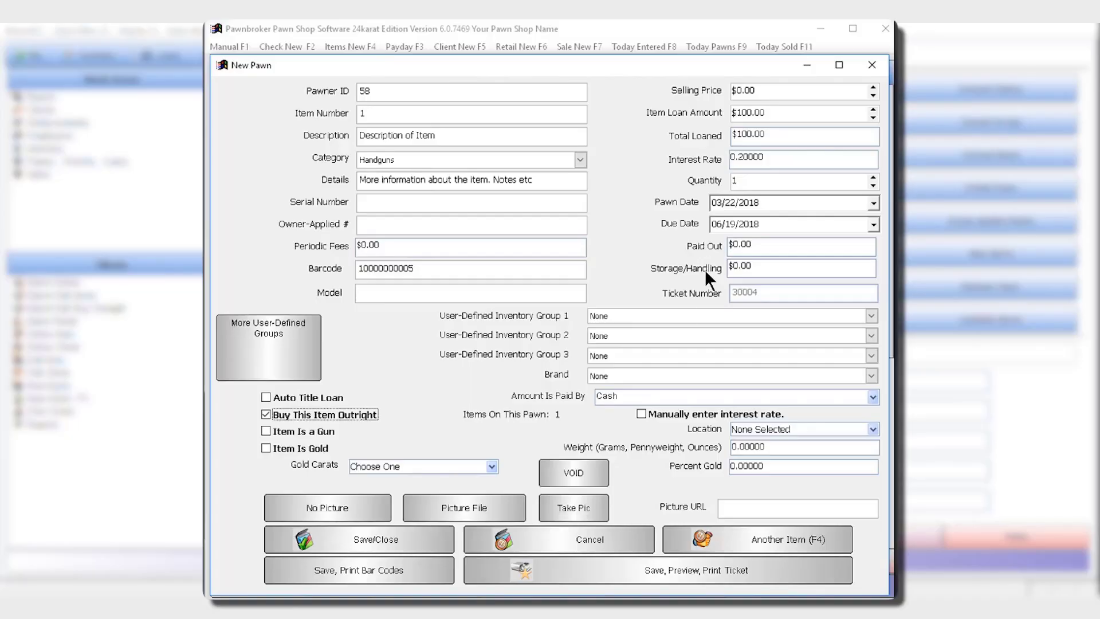
# Enable manual interest rate entry for the item and set the rate to 0.25.
pyautogui.click(640, 414)
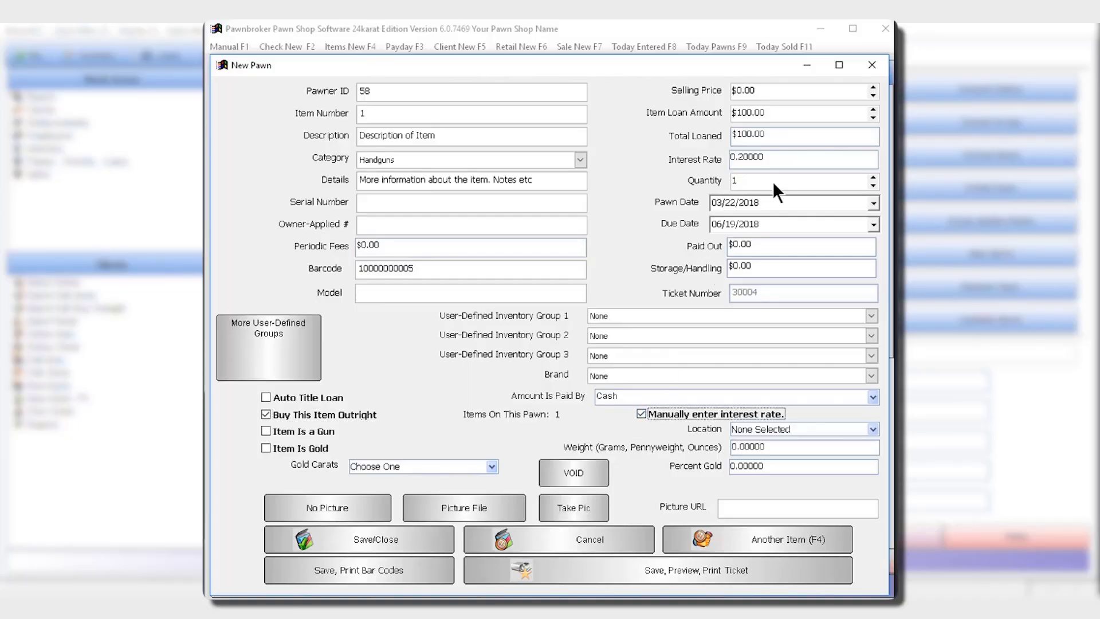
pyautogui.click(790, 157)
pyautogui.press('BackSpace')
pyautogui.press('BackSpace')
pyautogui.press('BackSpace')
pyautogui.press('BackSpace')
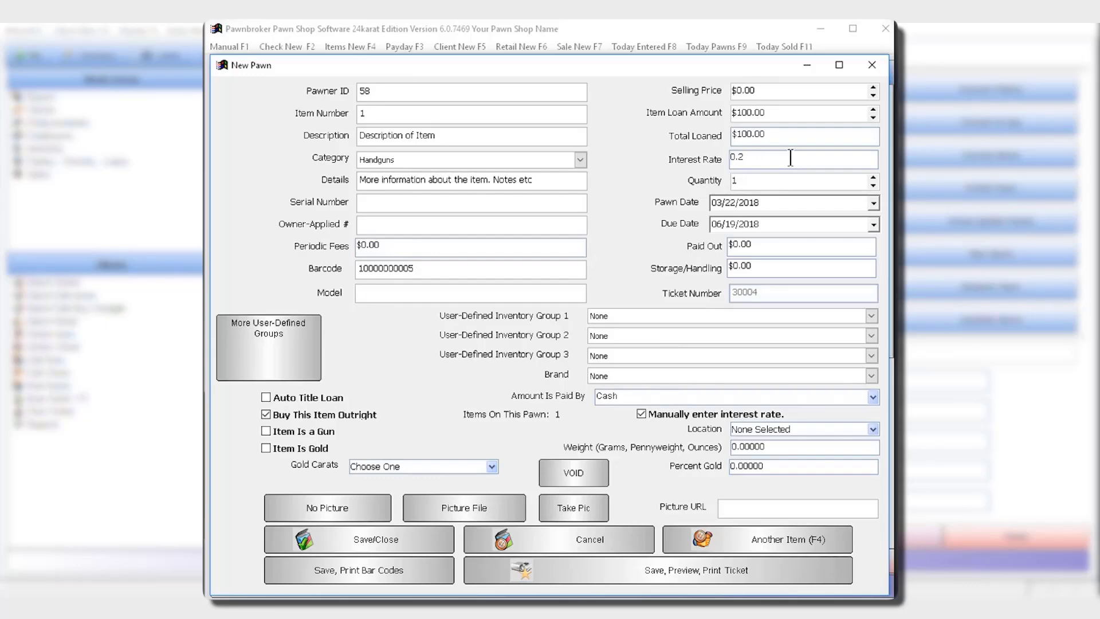
pyautogui.write('5')
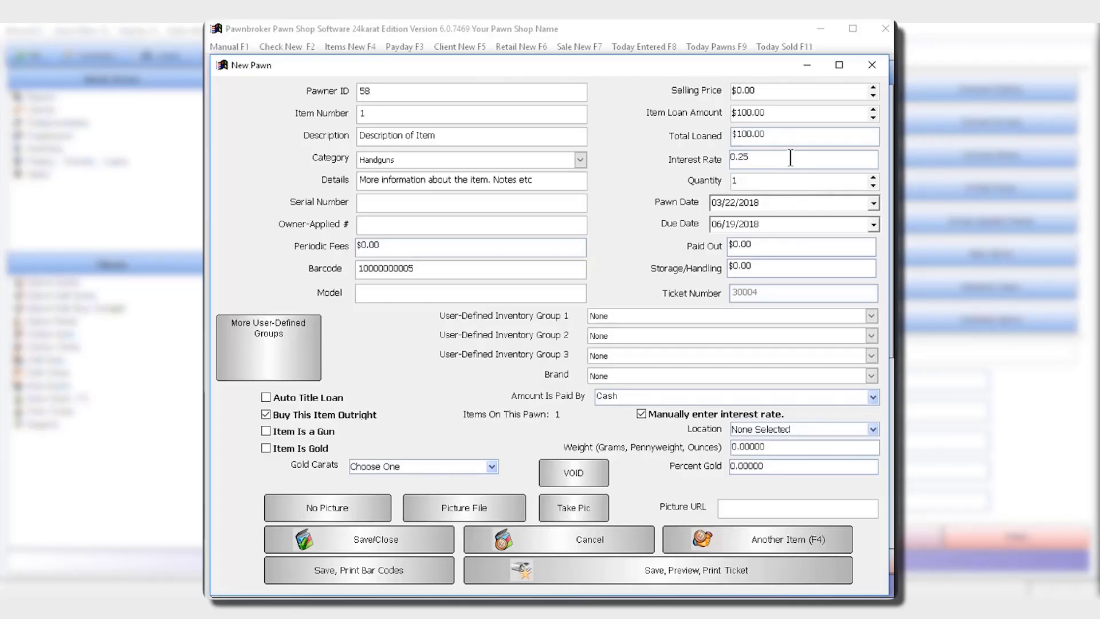
# Add another item to the pawn, then save it and preview the whole pawn ticket.
pyautogui.click(748, 538)
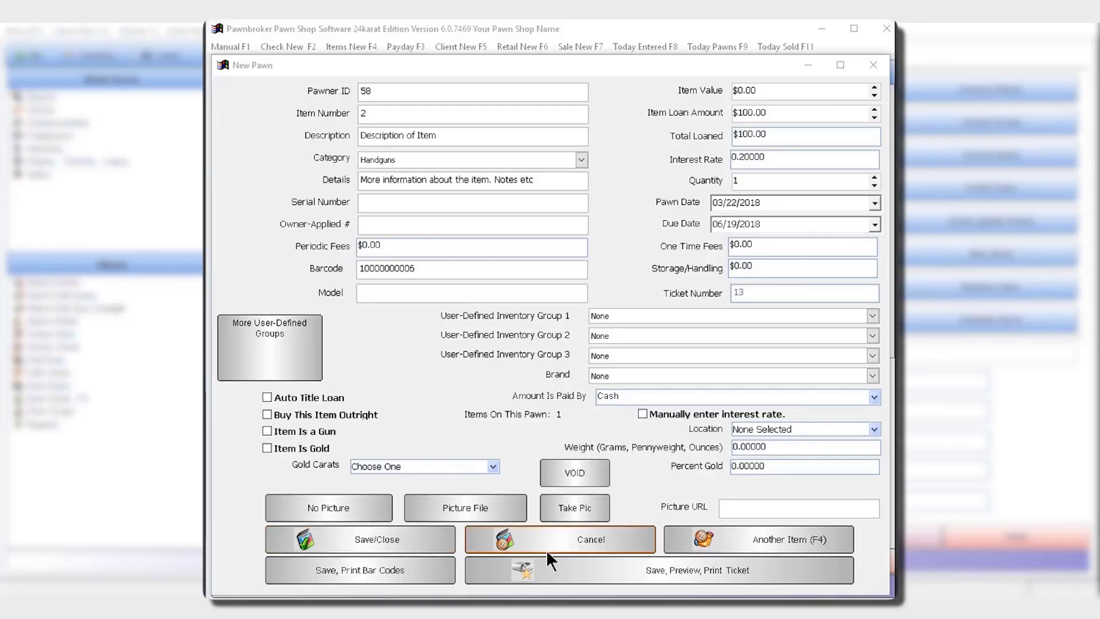
pyautogui.click(647, 573)
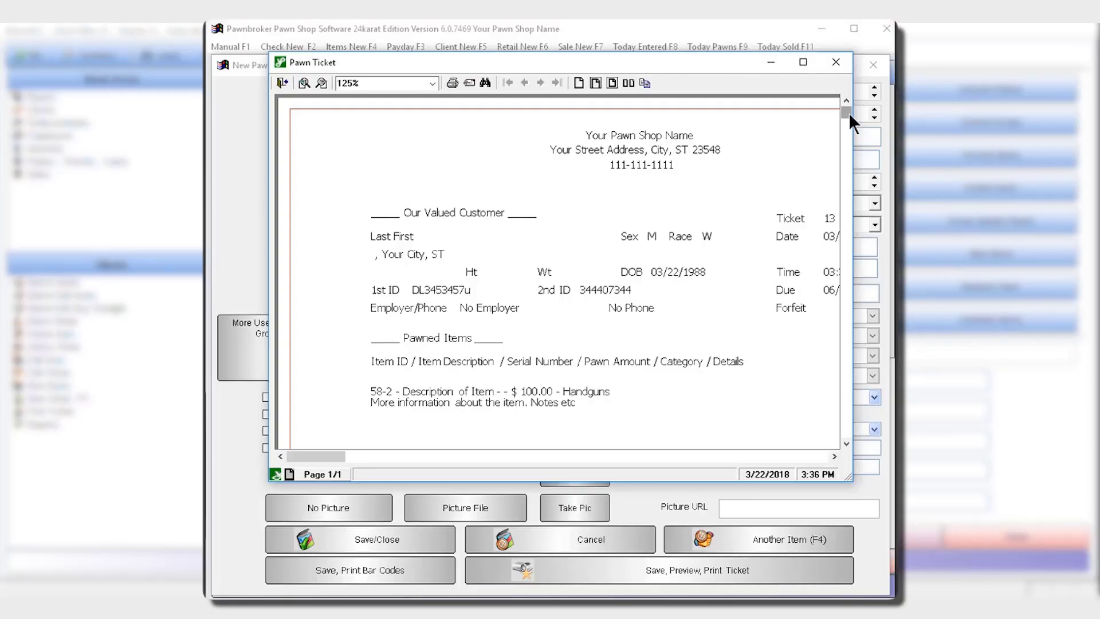
pyautogui.moveTo(848, 113); pyautogui.dragTo(881, 440)
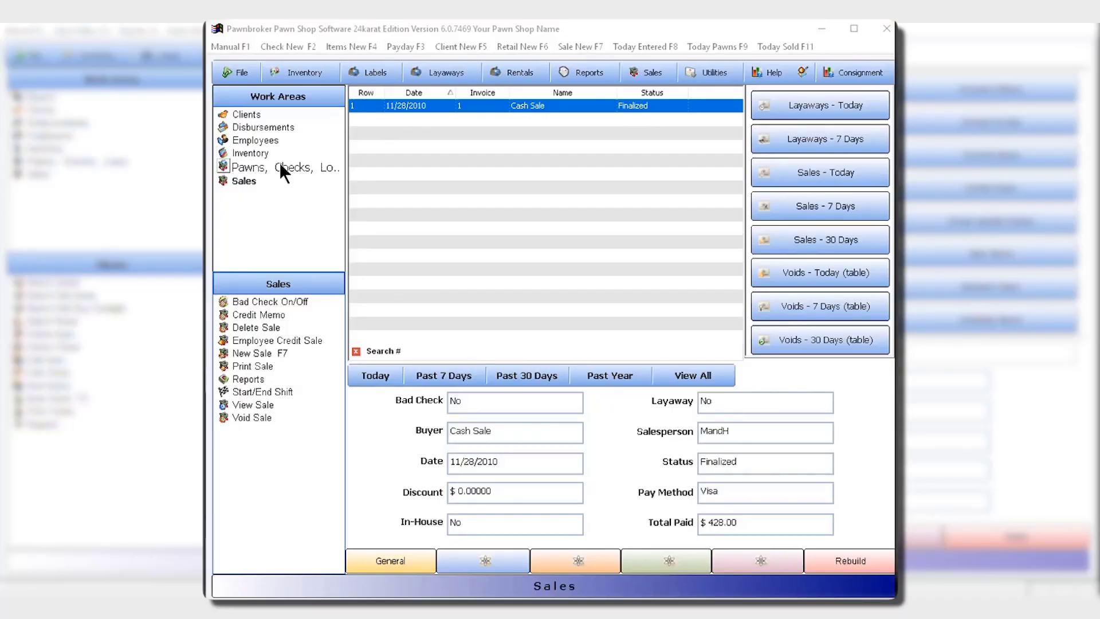
# Show the pawns, checks and loans records, first only today's and then all of them.
pyautogui.click(279, 162)
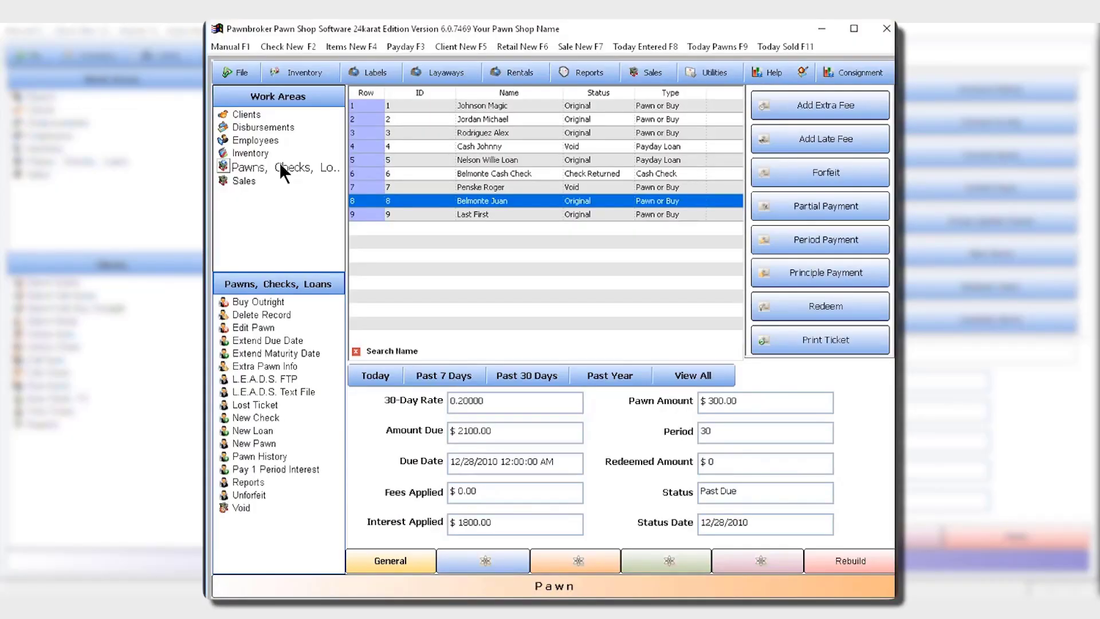
pyautogui.click(379, 373)
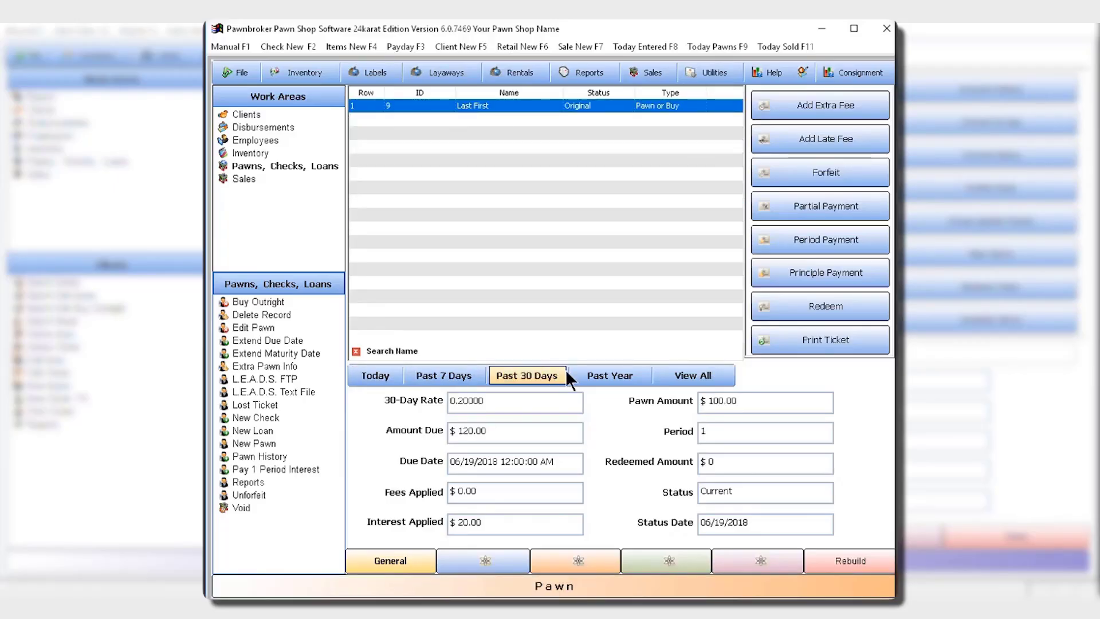
pyautogui.click(682, 378)
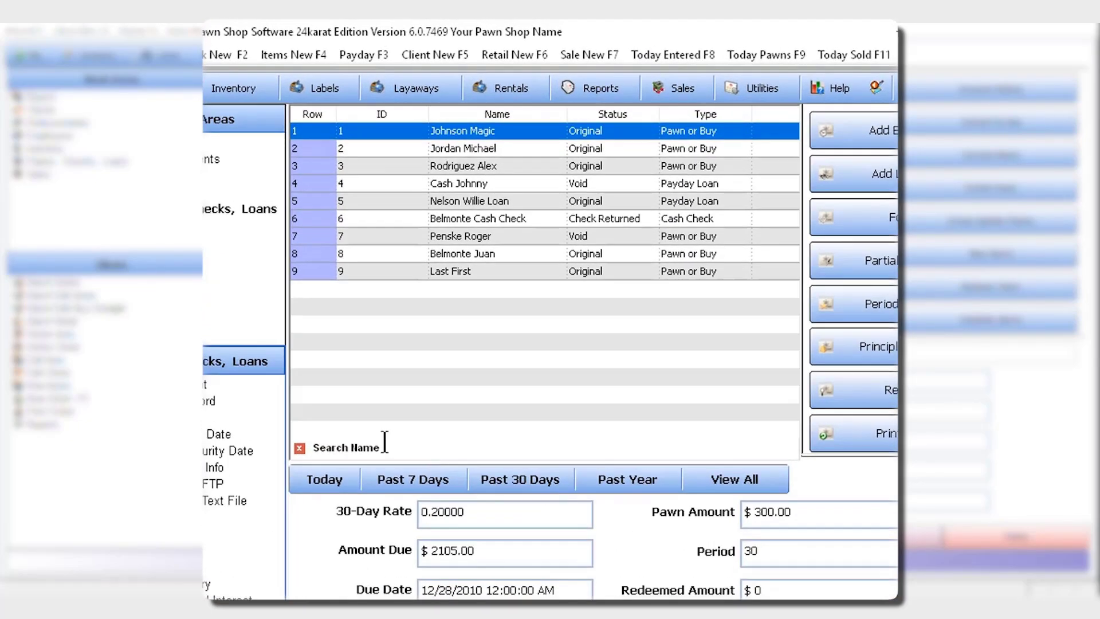
# Search the pawn records by name for "jor", then list all records again.
pyautogui.click(383, 444)
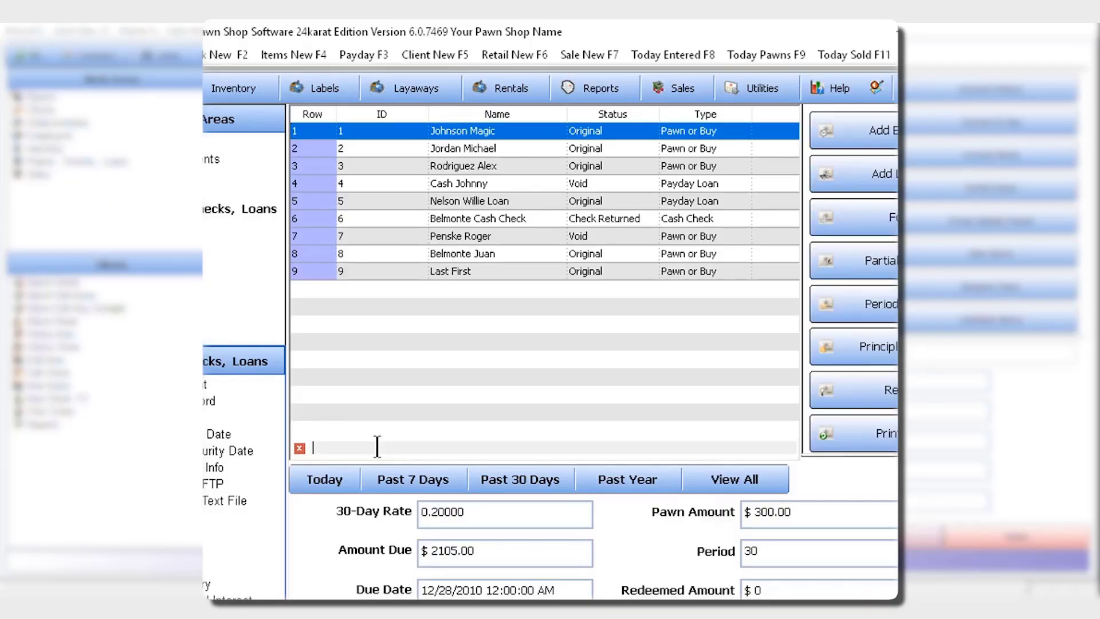
pyautogui.write('jo')
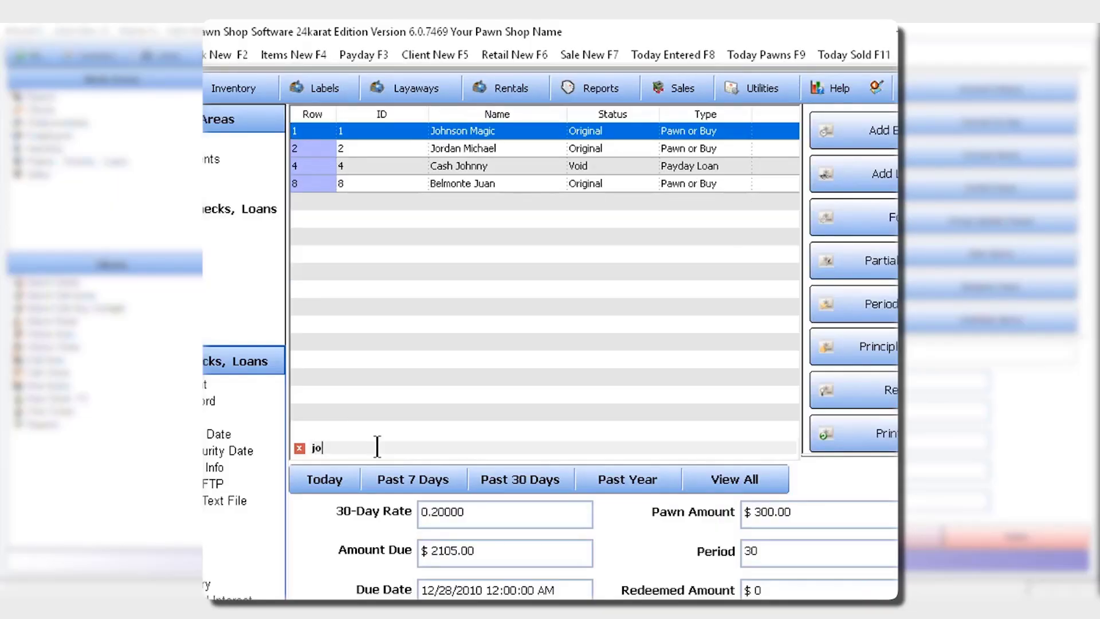
pyautogui.write('r')
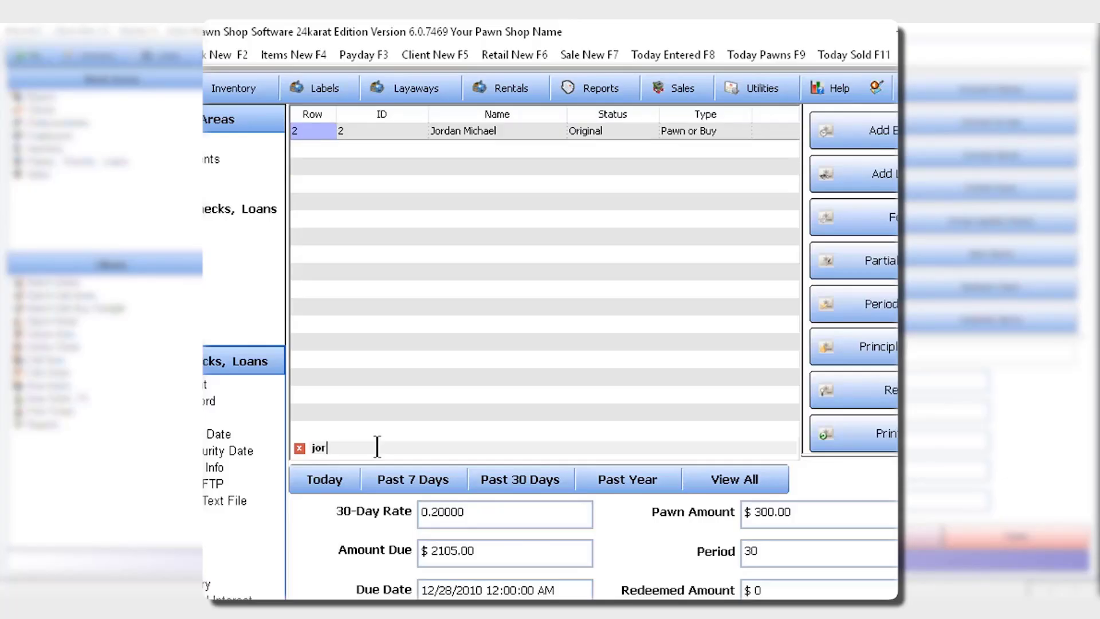
pyautogui.click(702, 469)
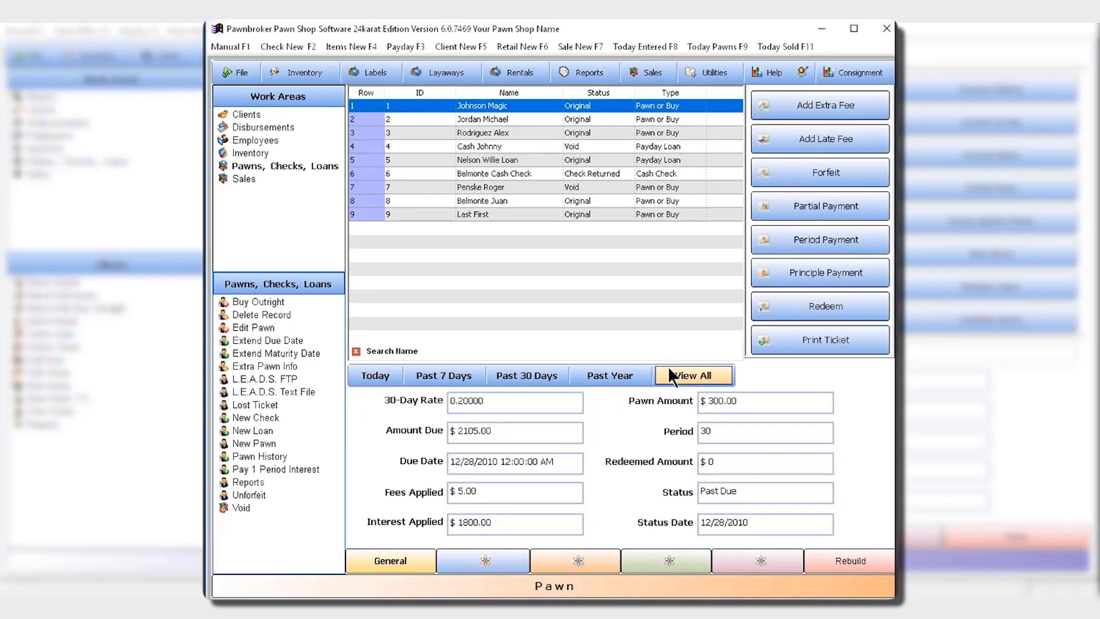
# View the details of the "Last First" pawn, then switch to the client records and examine a client's details.
pyautogui.click(415, 212)
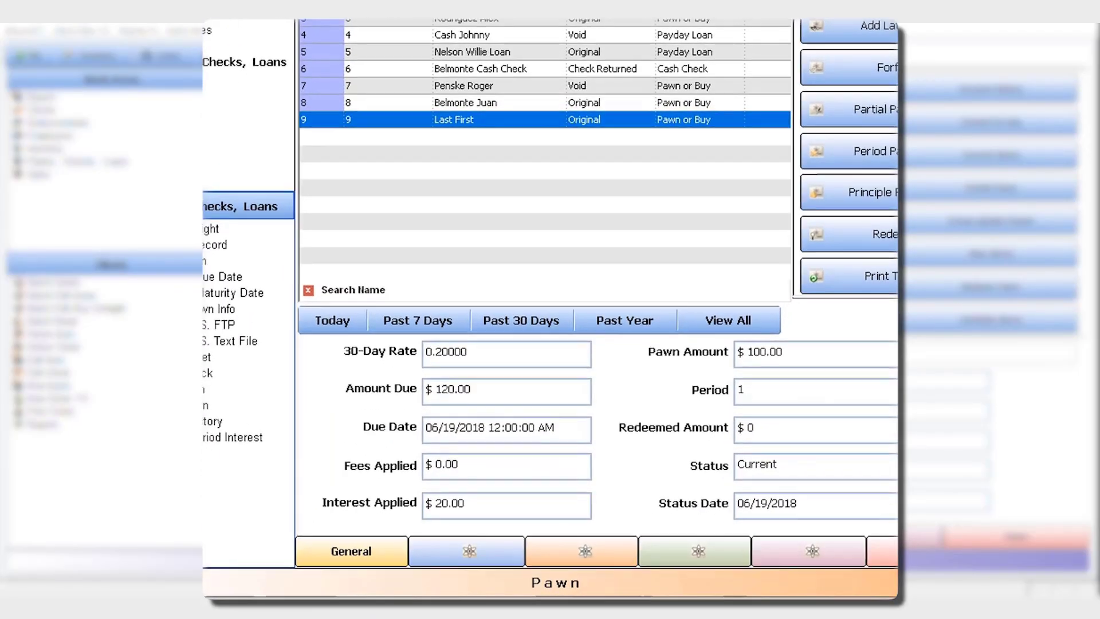
pyautogui.click(242, 16)
pyautogui.click(452, 70)
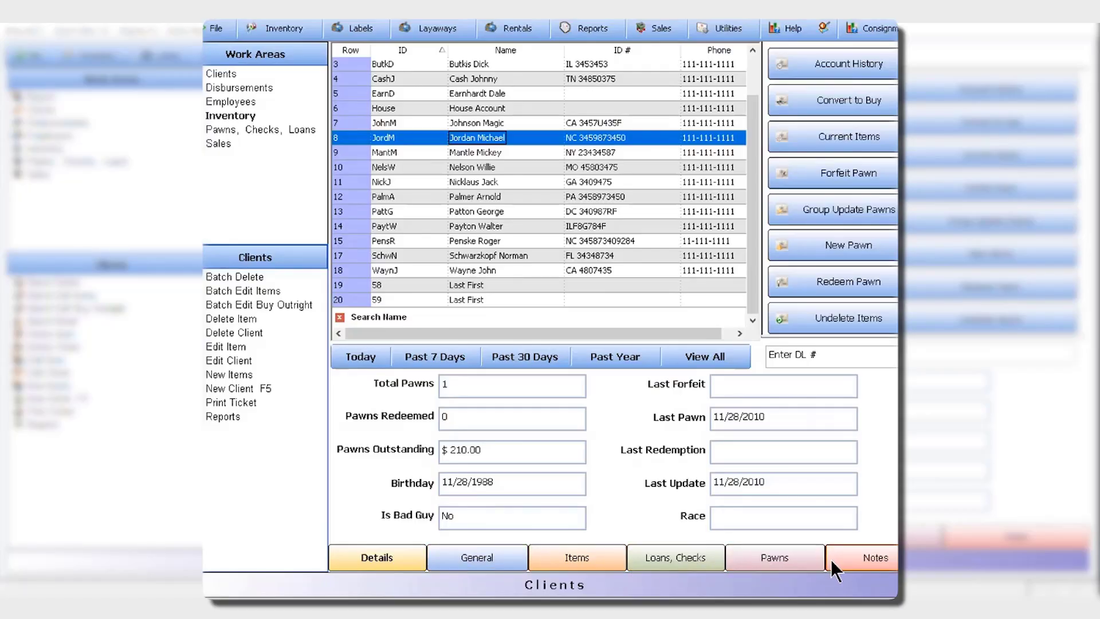
# Look over the inventory list and the available report types, then return to the pawns, checks and loans records.
pyautogui.click(216, 145)
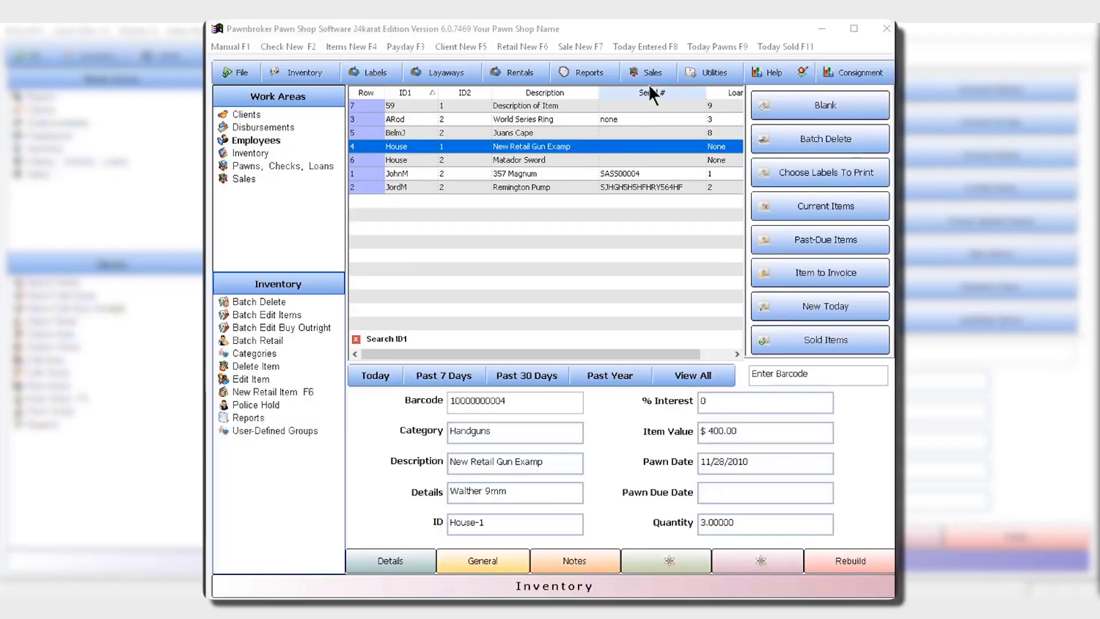
pyautogui.click(595, 73)
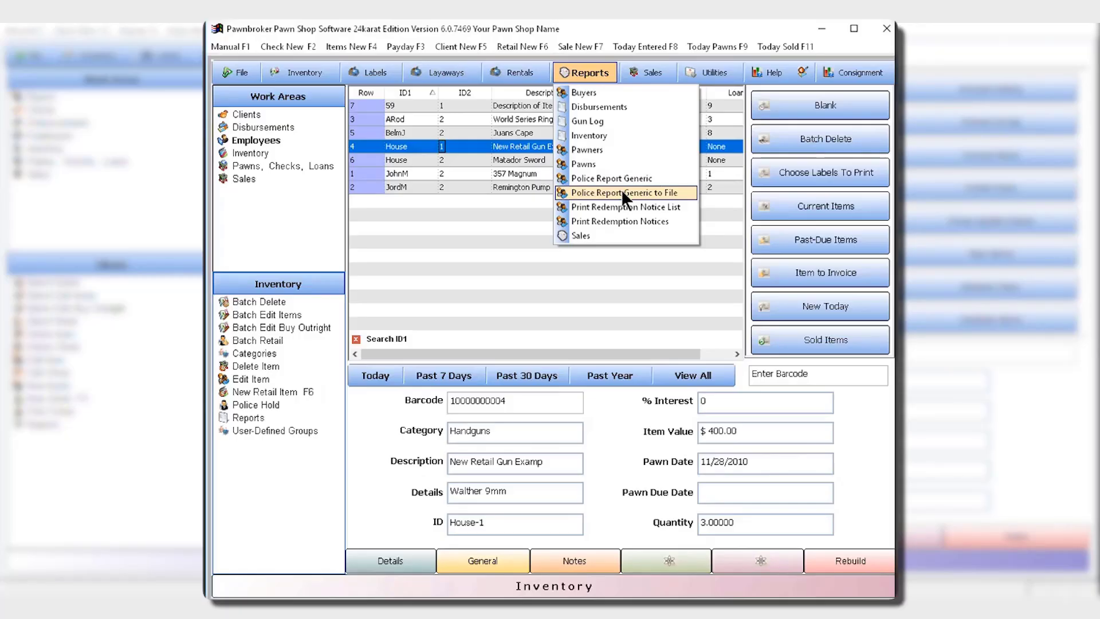
pyautogui.click(285, 166)
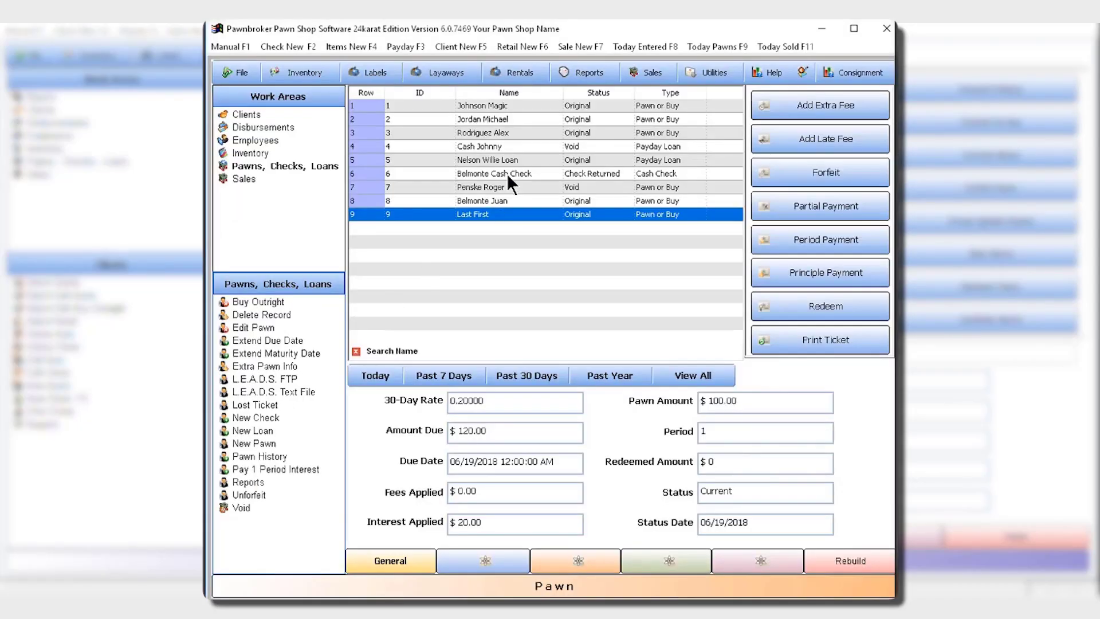
# Open the sales report settings and limit the report by invoice date.
pyautogui.click(573, 67)
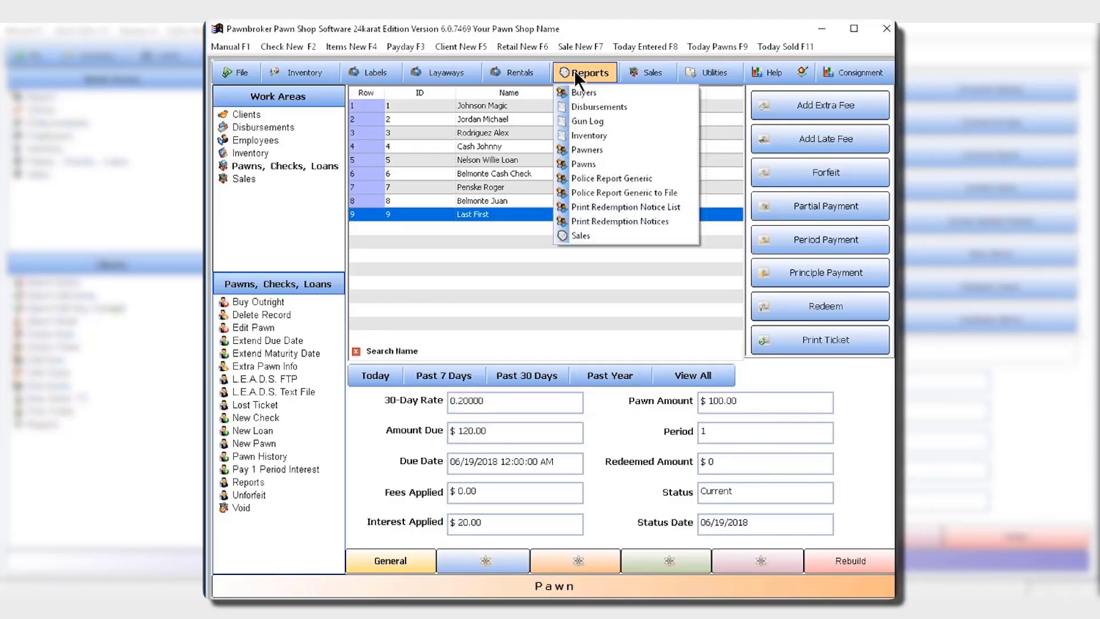
pyautogui.click(636, 233)
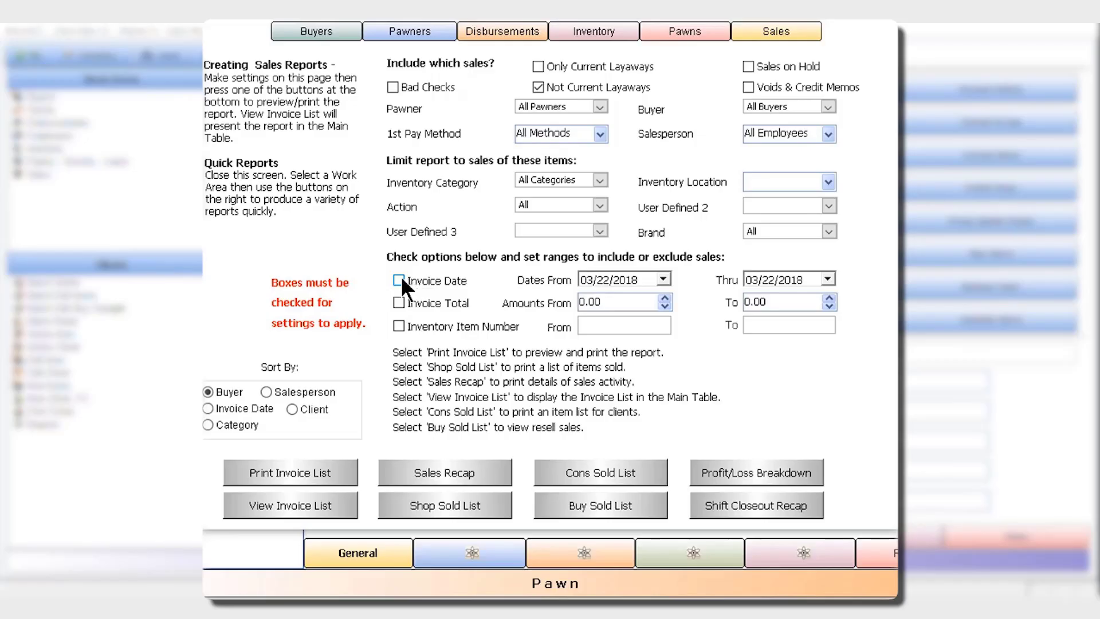
pyautogui.click(399, 279)
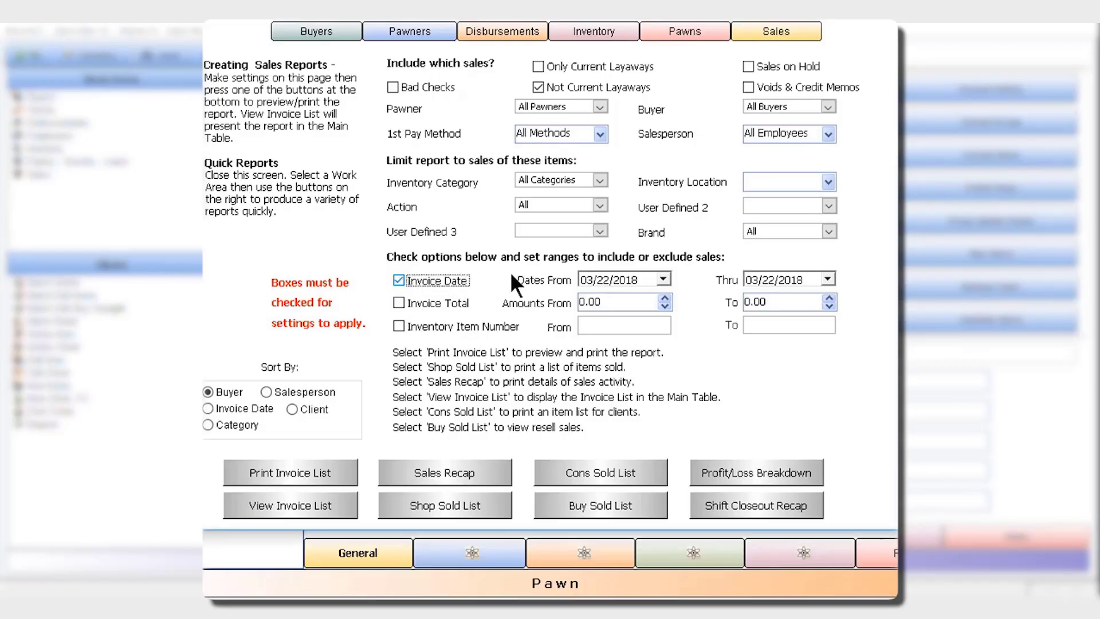
pyautogui.click(600, 280)
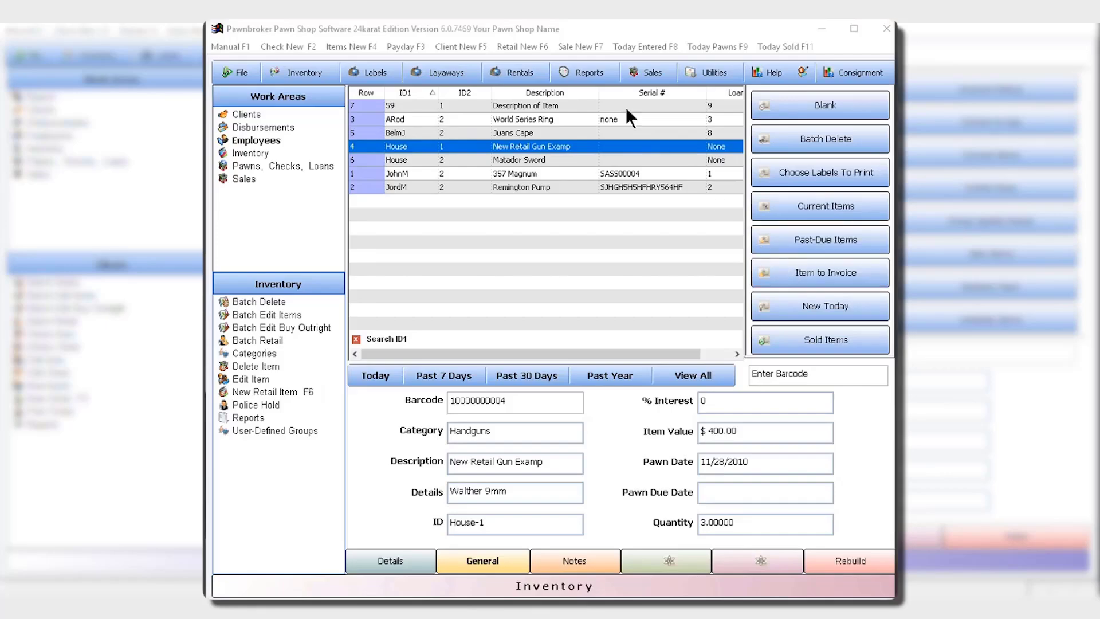
# Start a new cash sale and add the Matador Sword (House-2) from the inventory to the invoice.
pyautogui.click(572, 47)
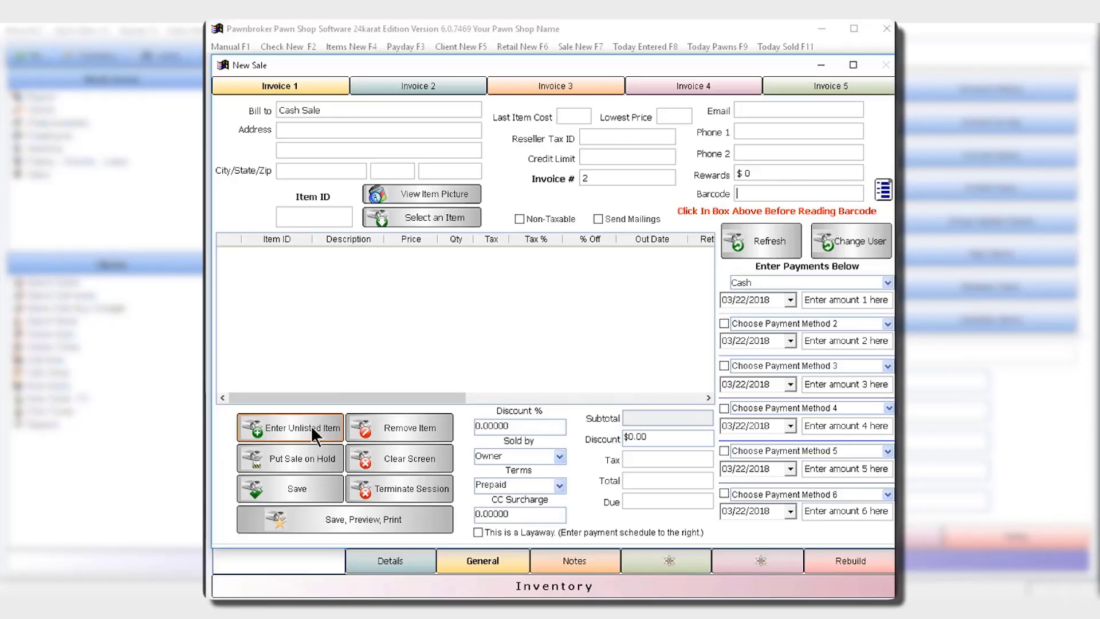
pyautogui.click(421, 216)
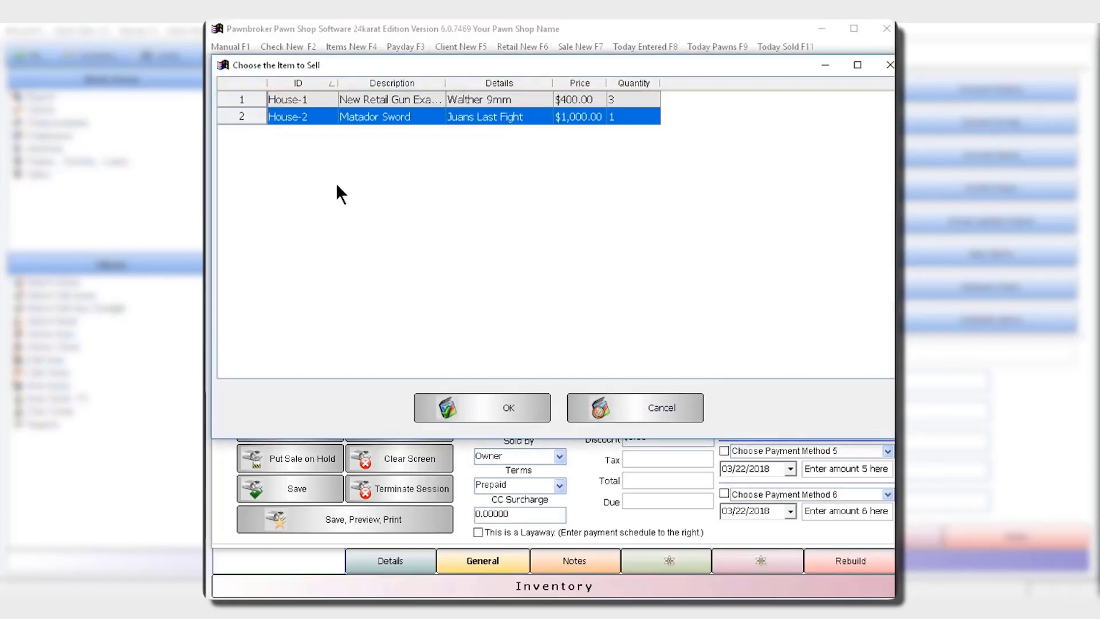
pyautogui.click(473, 407)
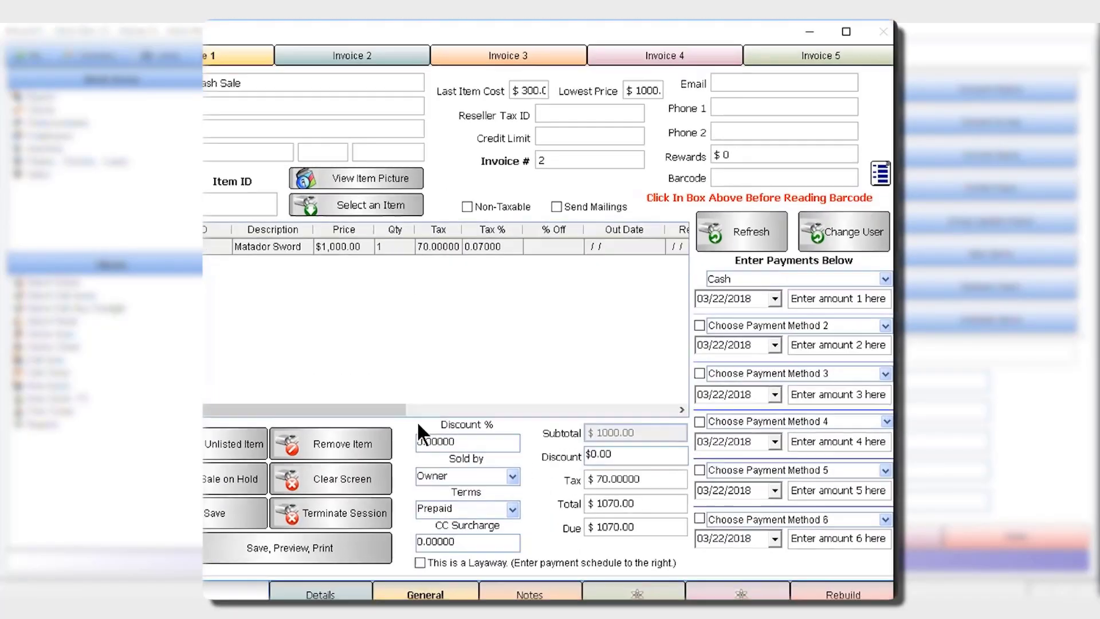
# Try a cash payment of 1100 on the sale, then pay $1070.00 by Amex instead.
pyautogui.click(811, 297)
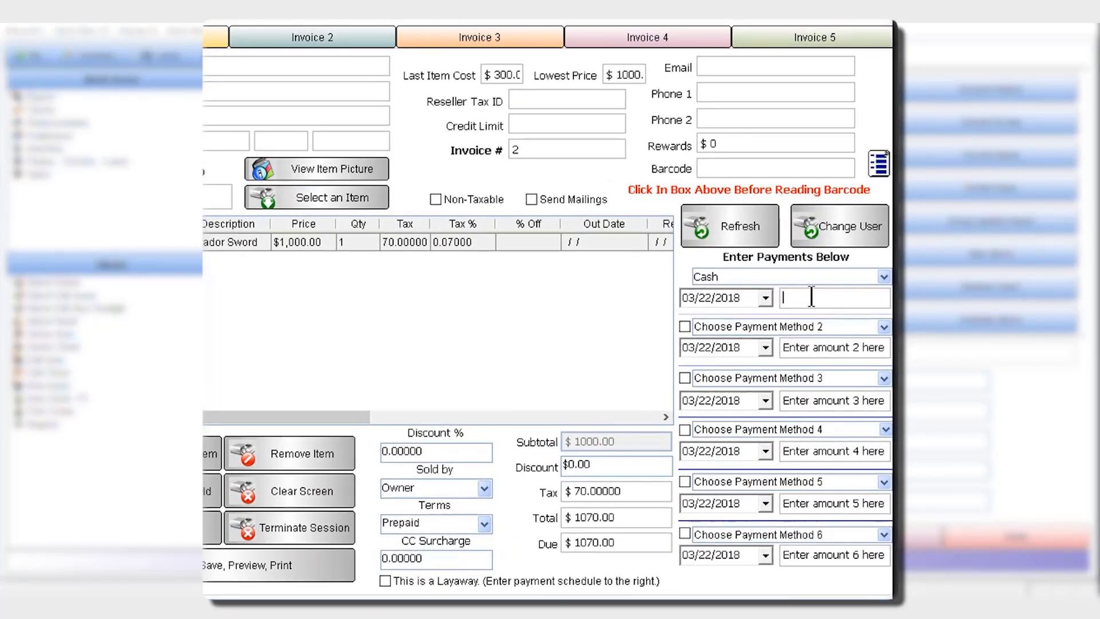
pyautogui.write('1100')
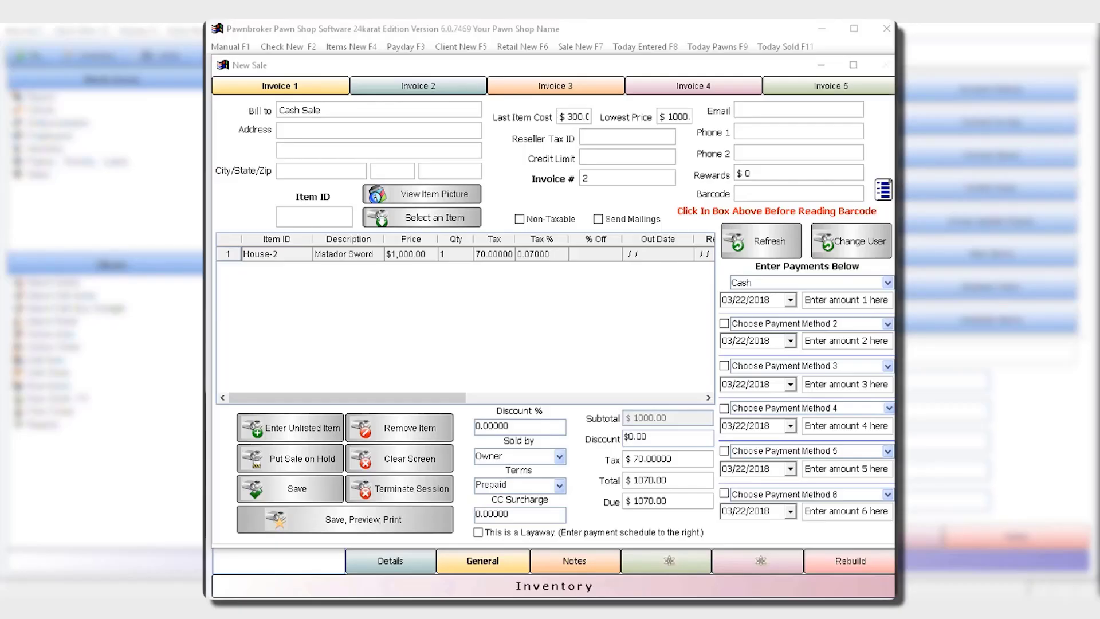
pyautogui.click(888, 283)
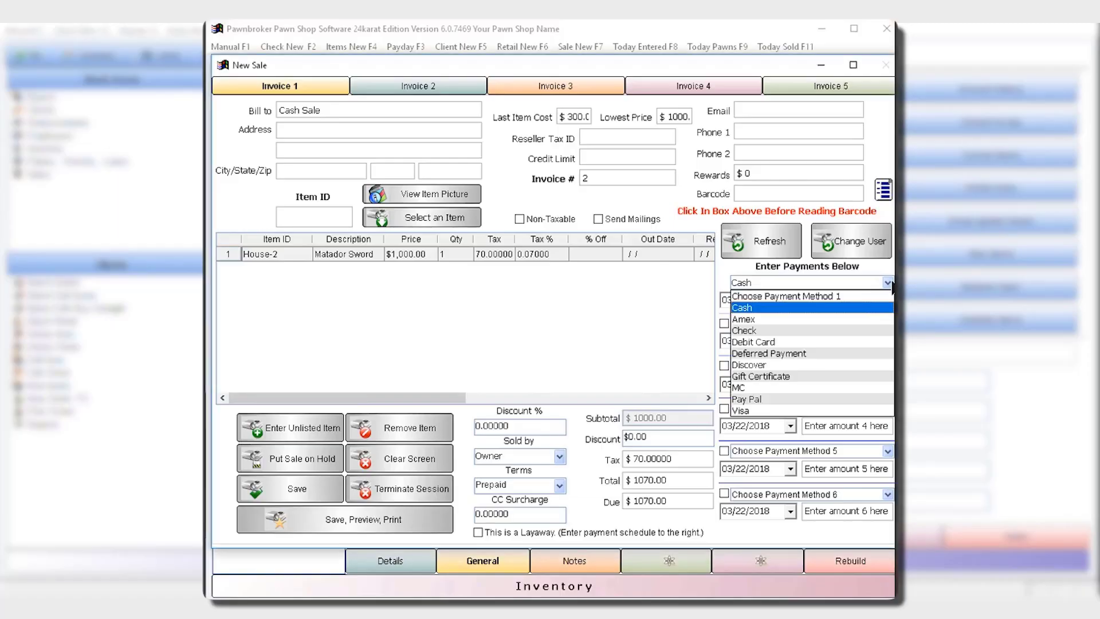
pyautogui.click(848, 319)
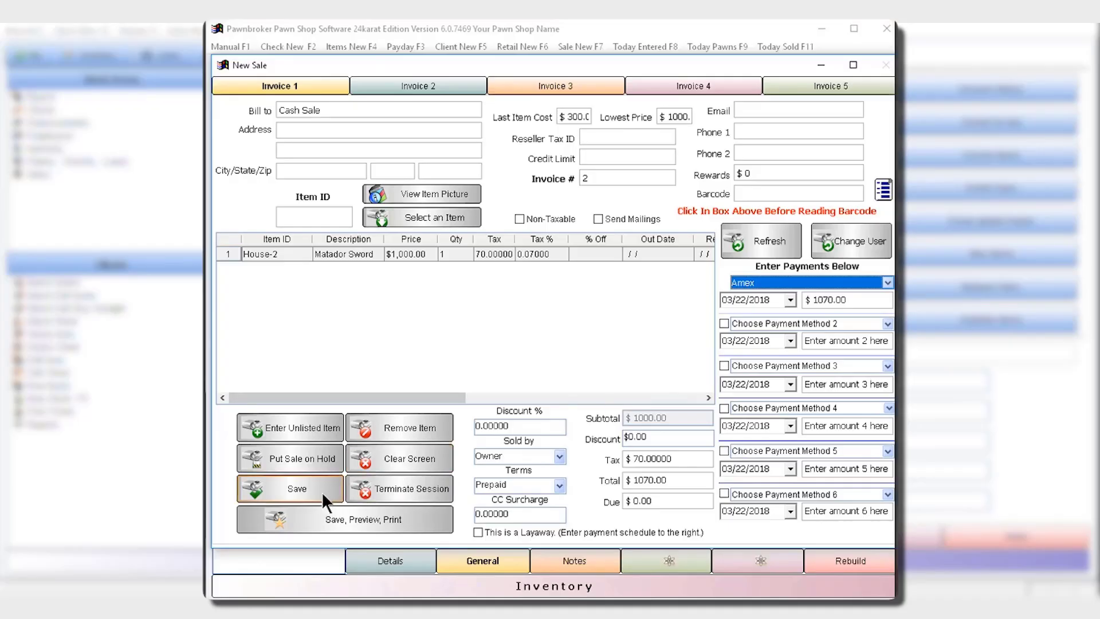
# Save the sale with a print preview of its invoice, then close the preview and switch to the second invoice.
pyautogui.click(346, 520)
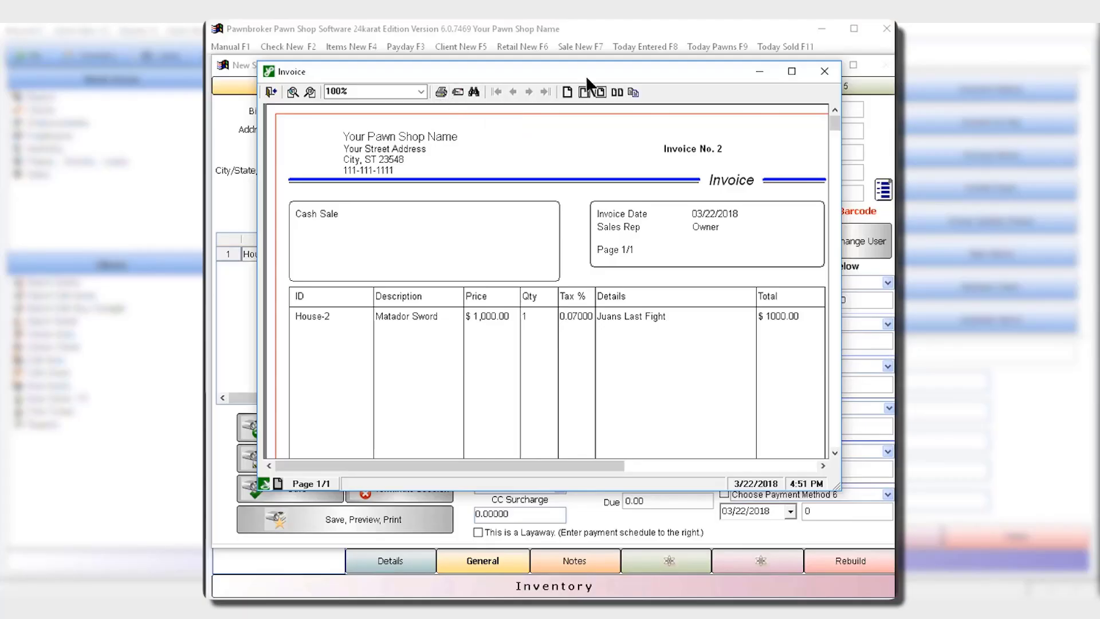
pyautogui.click(820, 74)
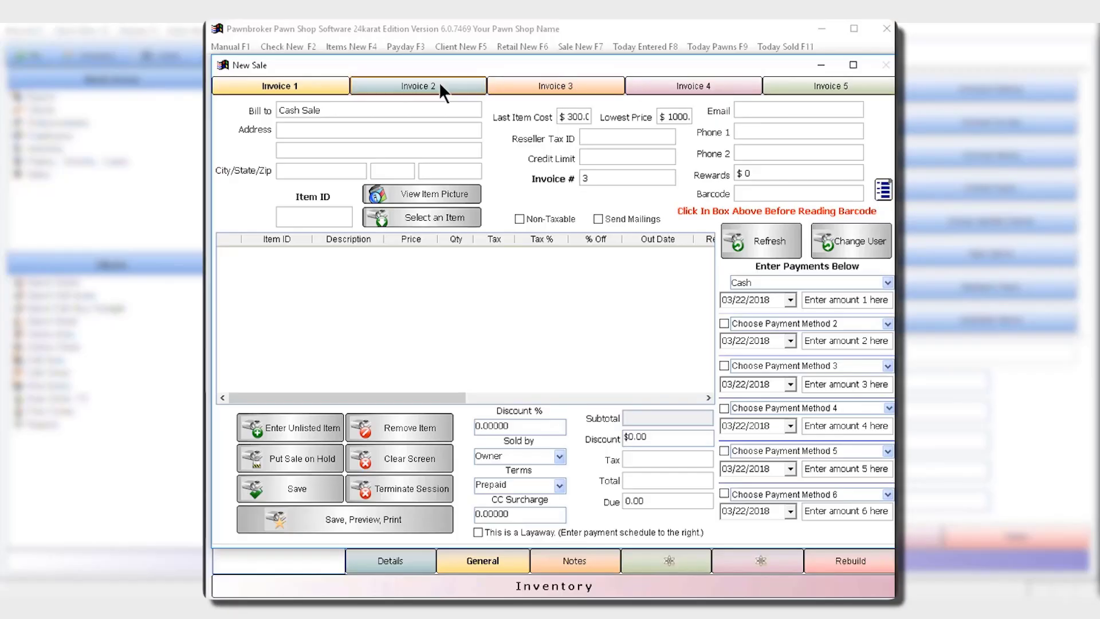
pyautogui.click(409, 89)
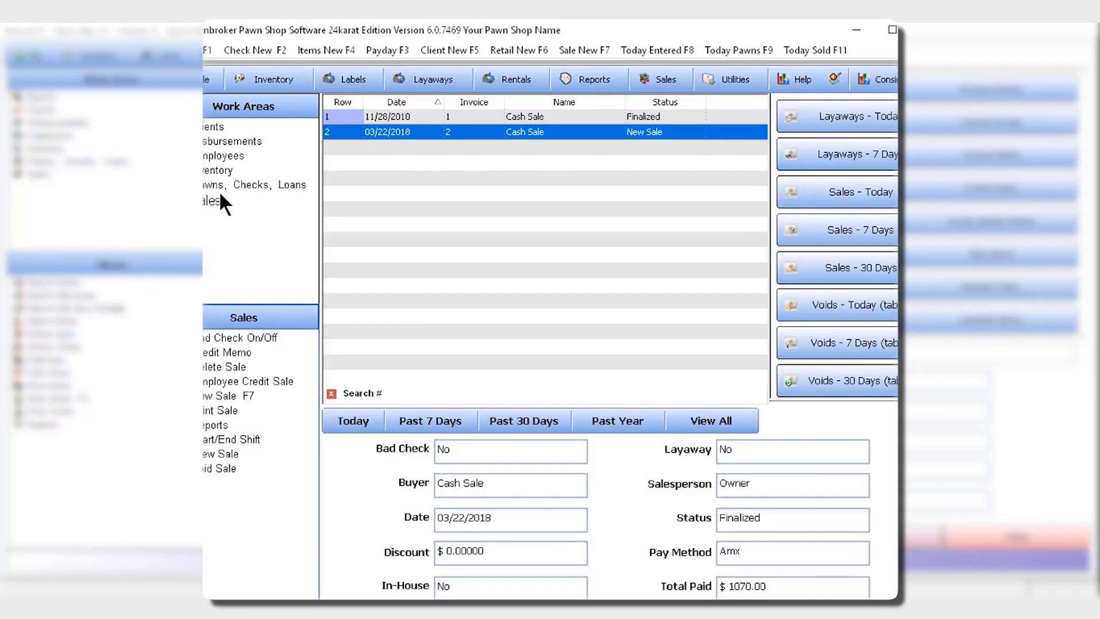
# Generate a sales recap report limited to invoice date 03/22/2018 with all sections included, and look through it.
pyautogui.click(428, 136)
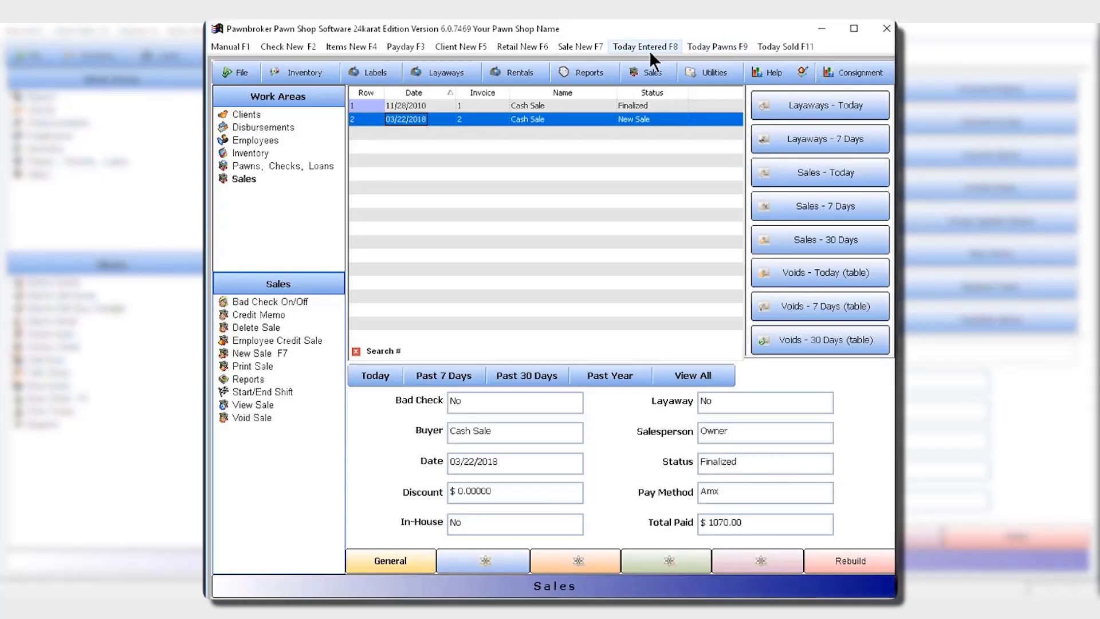
pyautogui.click(590, 71)
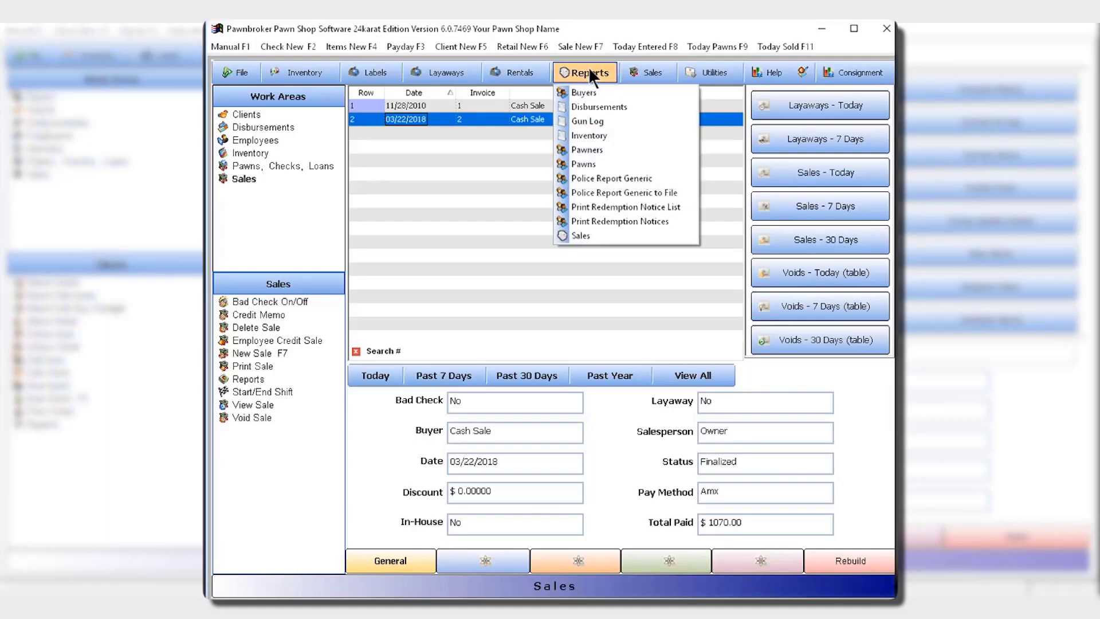
pyautogui.click(582, 238)
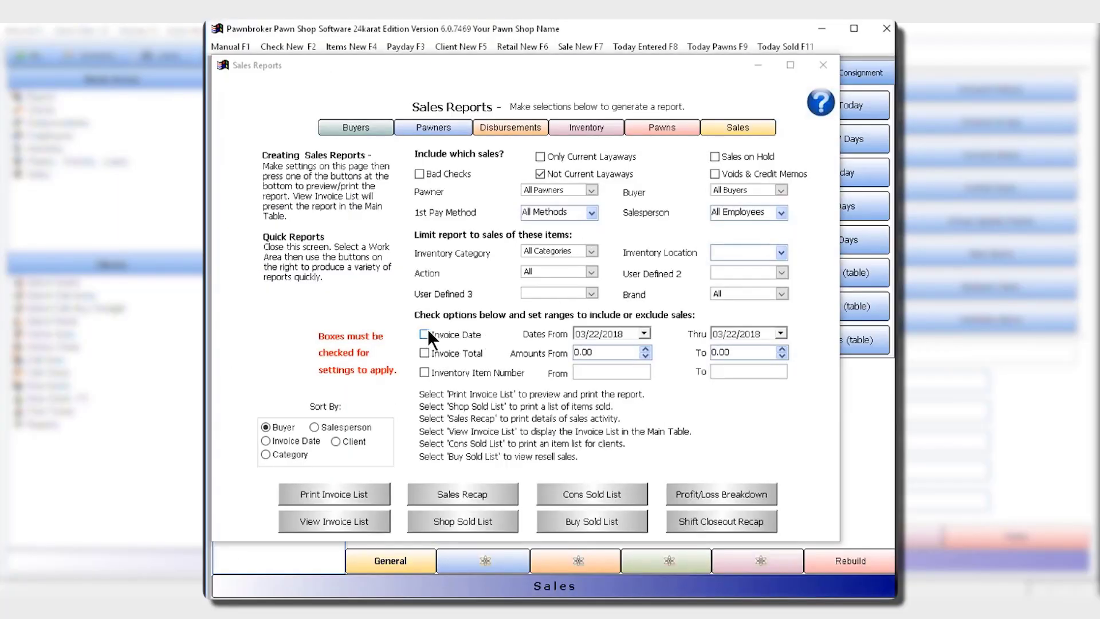
pyautogui.click(425, 334)
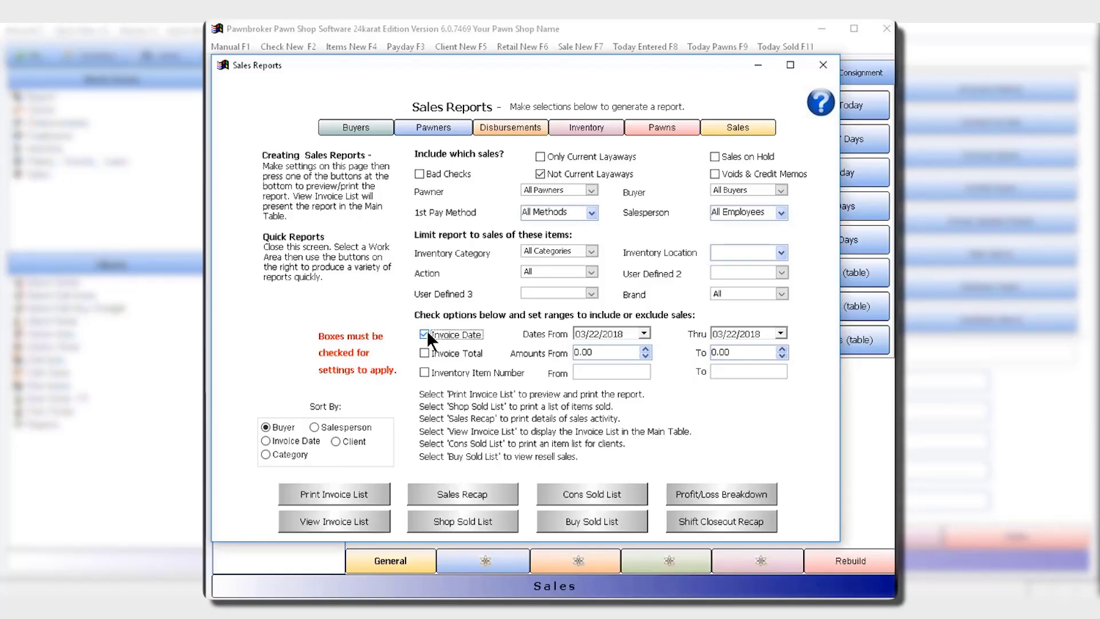
pyautogui.click(467, 492)
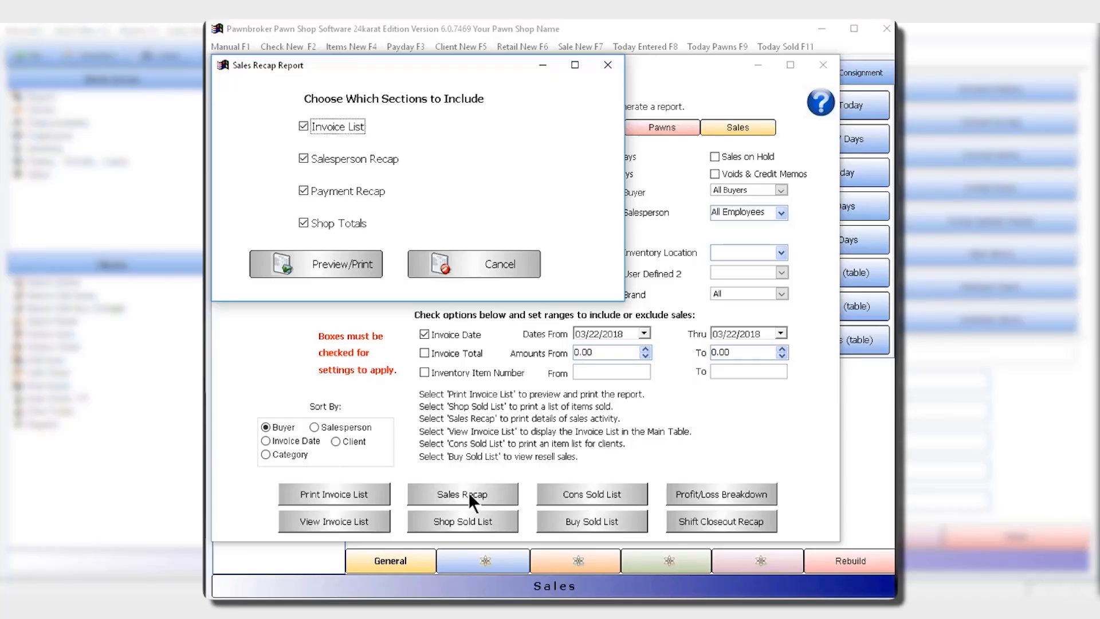
pyautogui.click(327, 269)
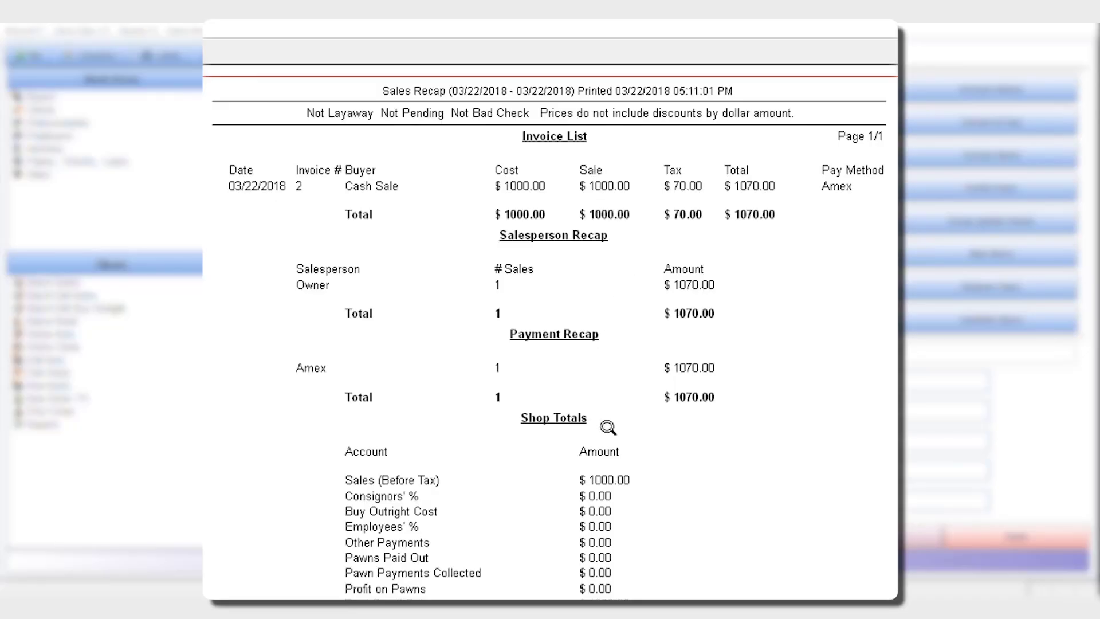
pyautogui.scroll(-3, 607, 429)
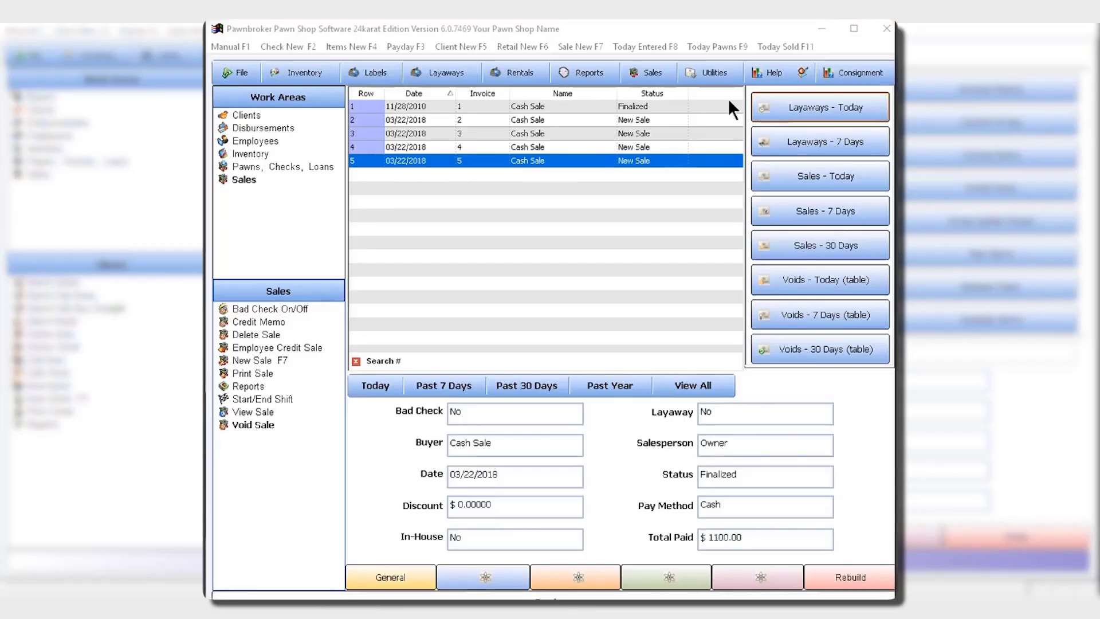
# Open the shift start form and enter a starting till of 100.
pyautogui.click(657, 79)
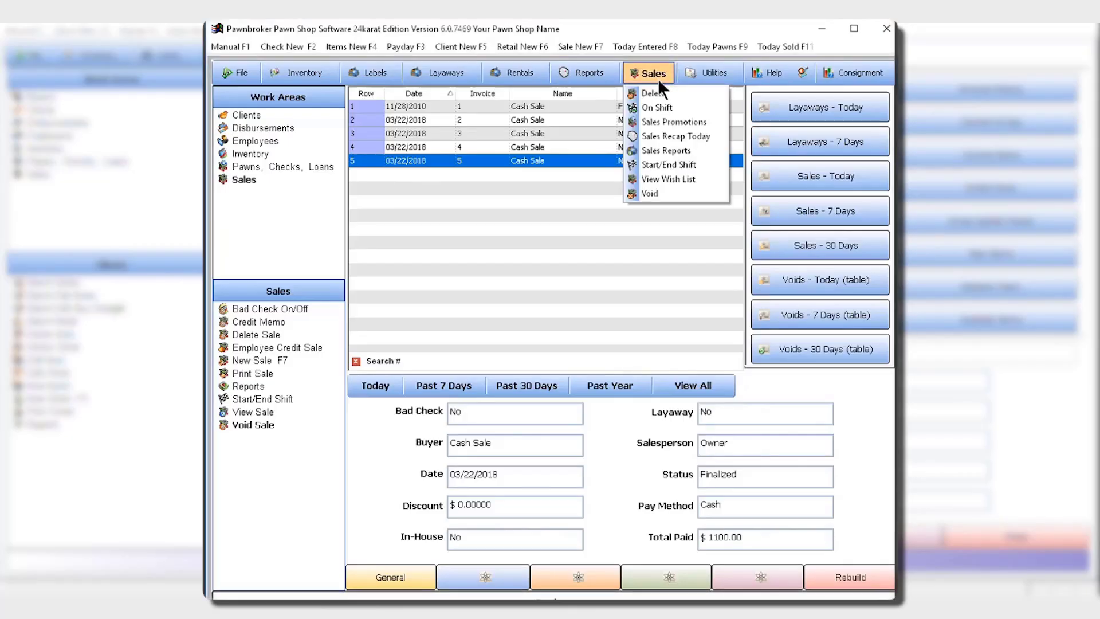
pyautogui.click(666, 162)
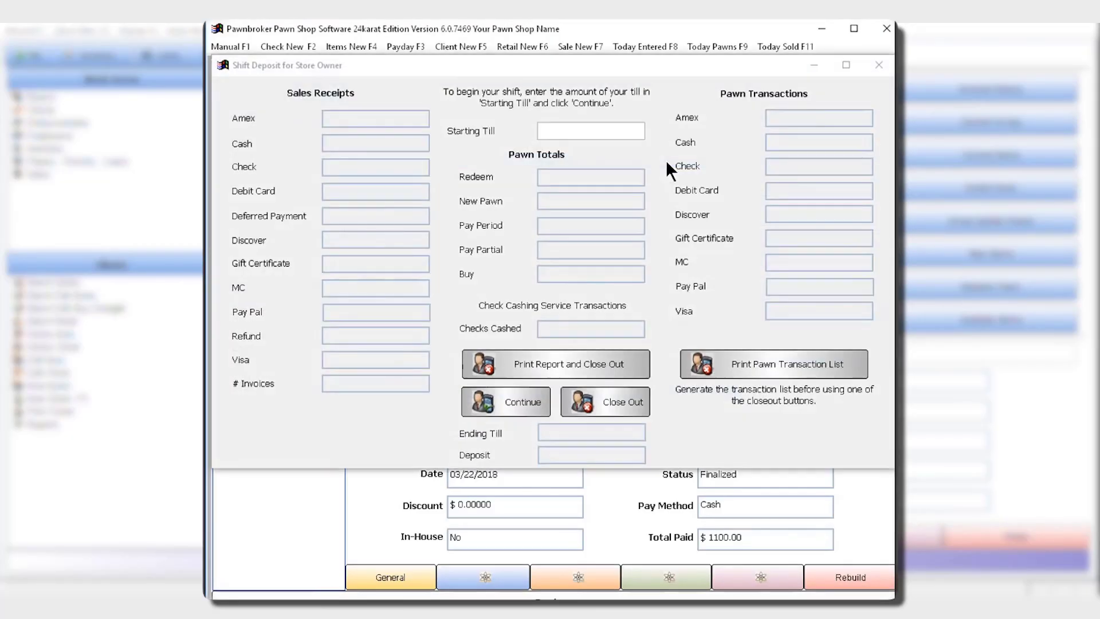
pyautogui.click(609, 129)
pyautogui.write('1')
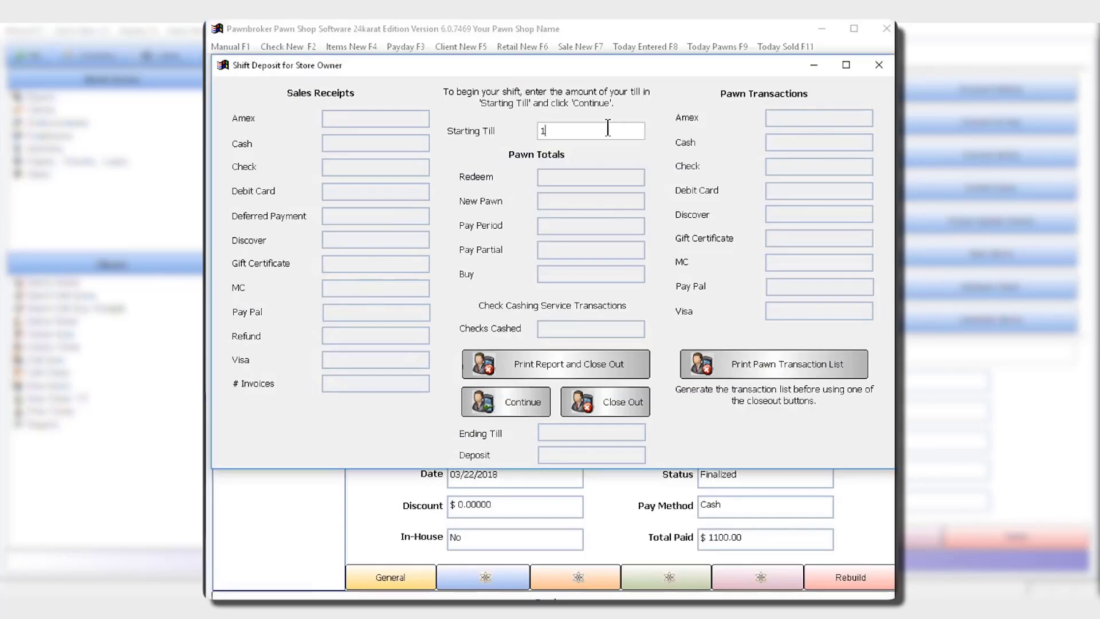
pyautogui.write('00')
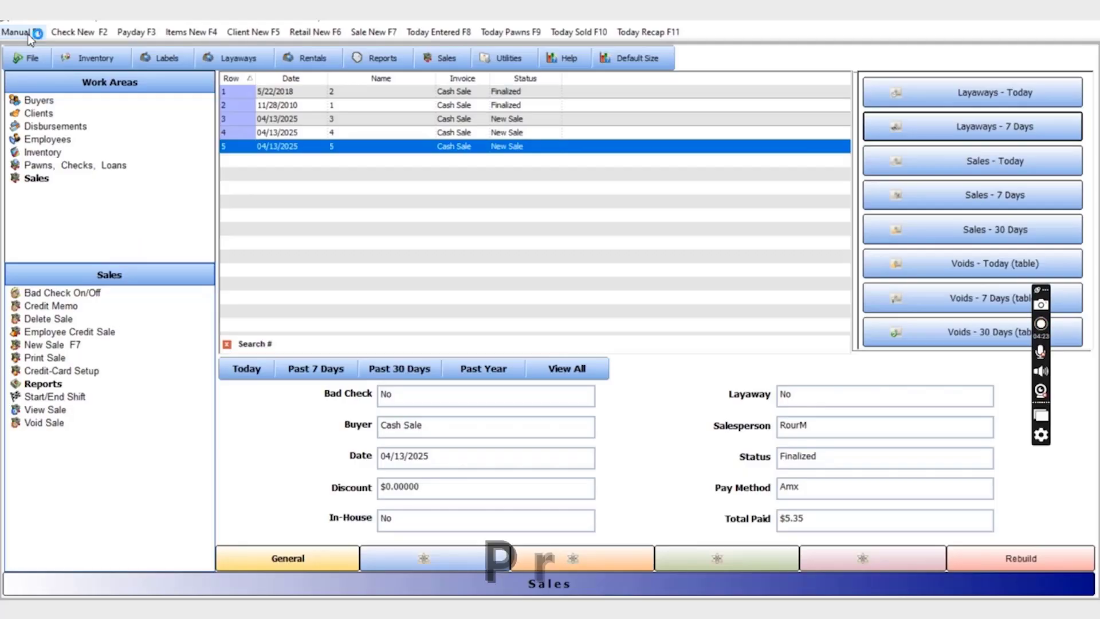
# Open the online Pawnbroker manual and look over its topics.
pyautogui.press('F1')
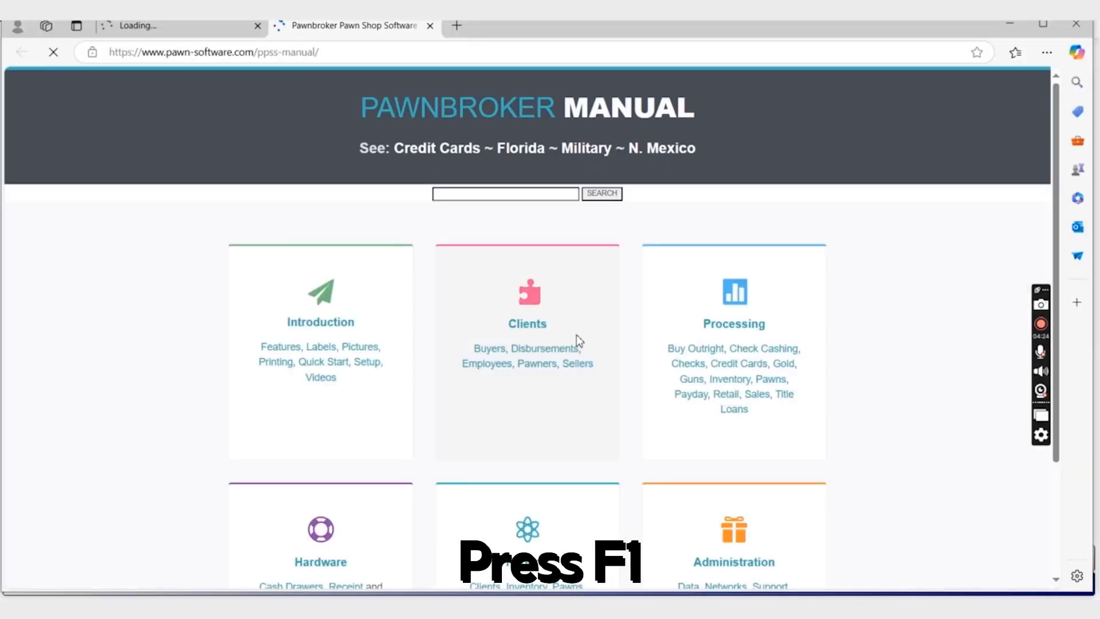
pyautogui.scroll(-3, 577, 339)
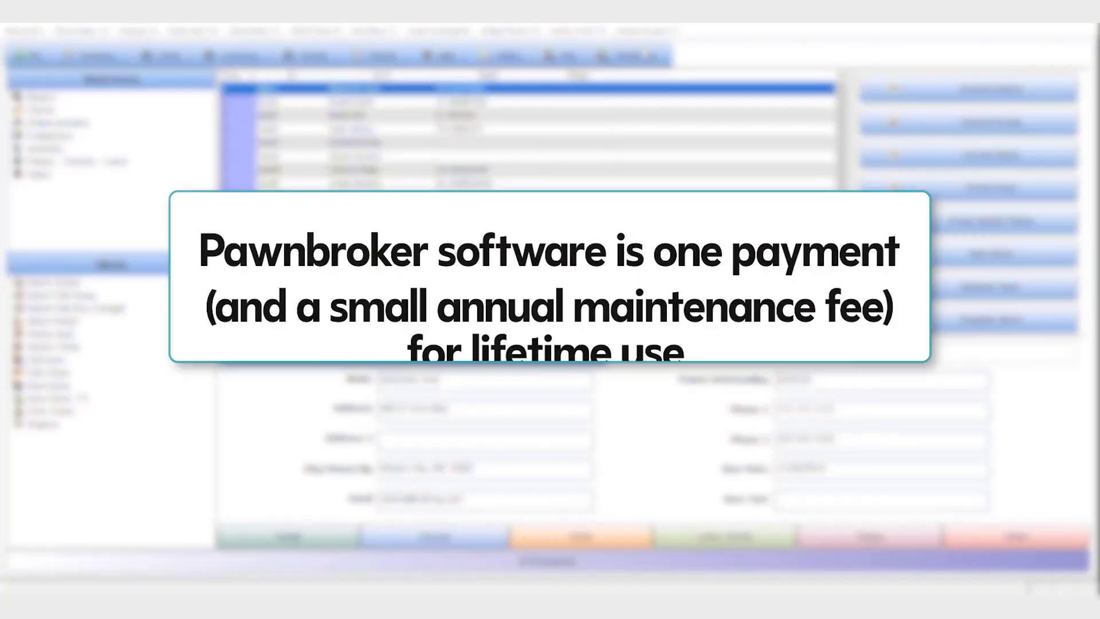